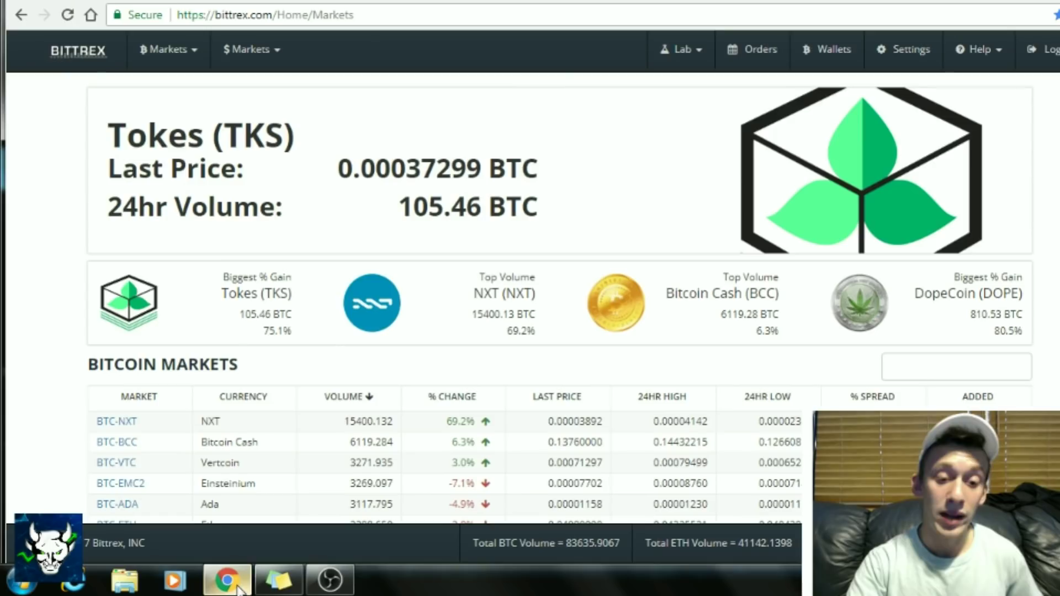
- Look through the Bitcoin, Ethereum and USDT market tables on the exchange's home page
click(226, 580)
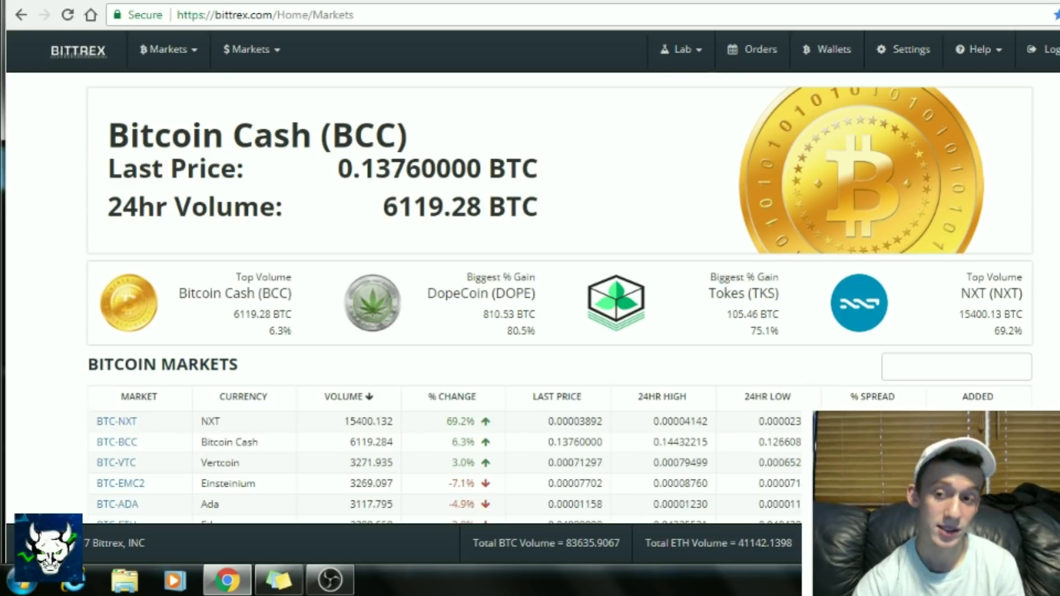
scroll(552, 298, down, 1)
scroll(552, 298, down, 3)
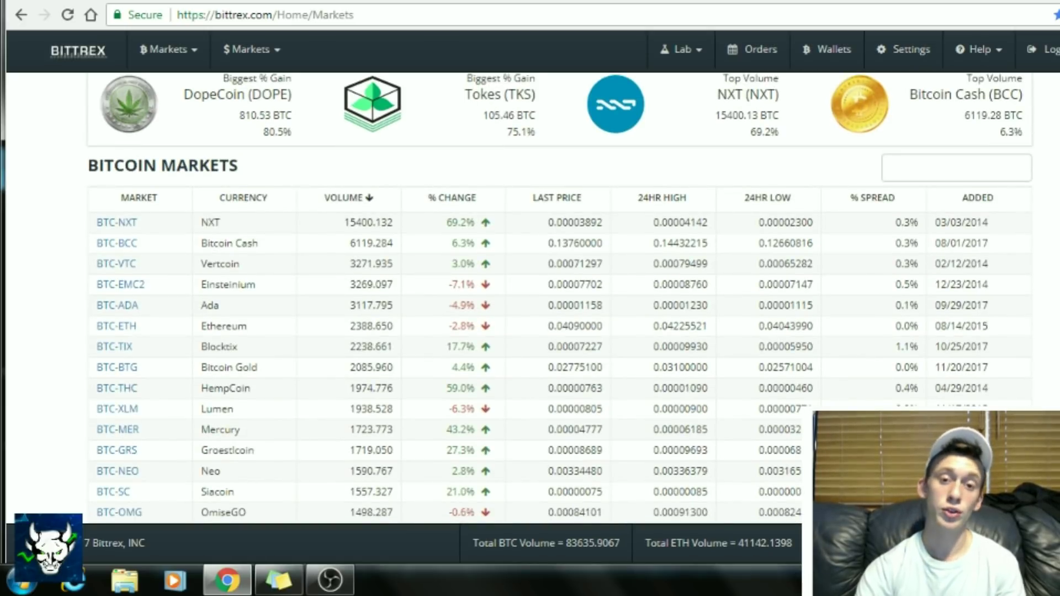
scroll(553, 298, down, 4)
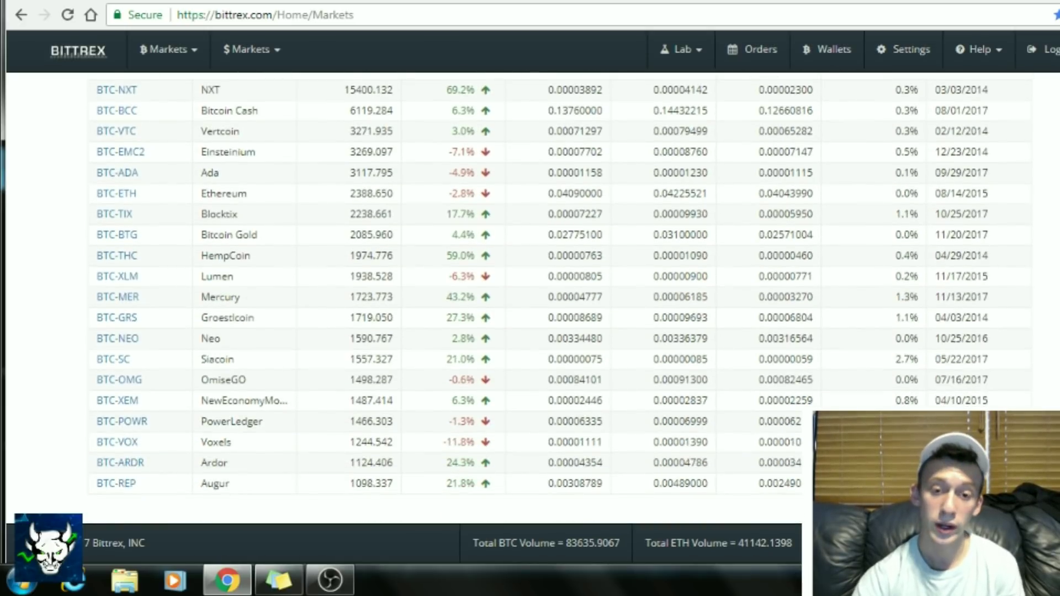
scroll(552, 298, down, 2)
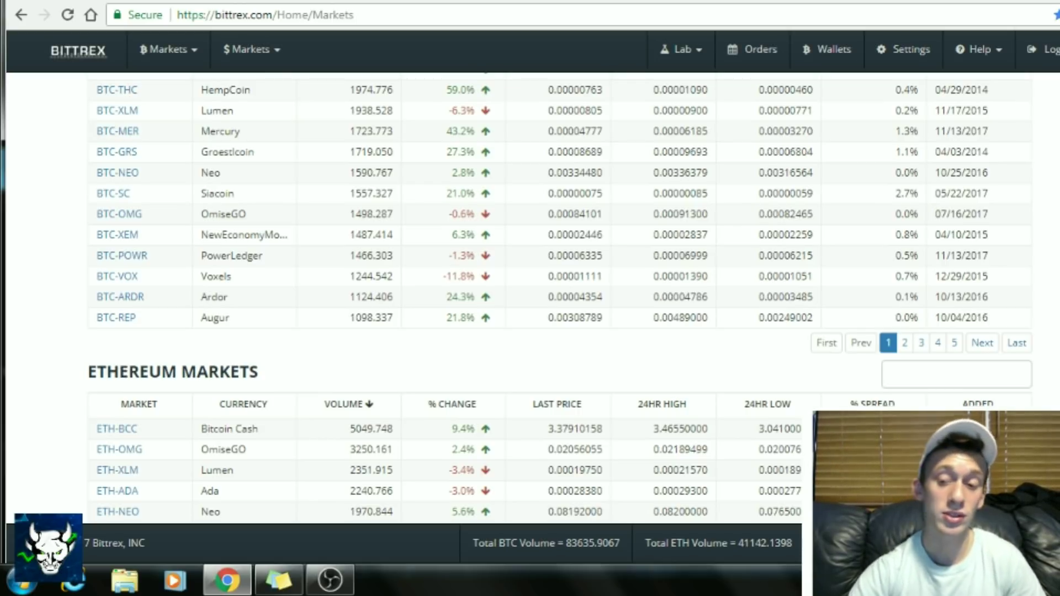
scroll(560, 298, down, 1)
scroll(561, 298, down, 9)
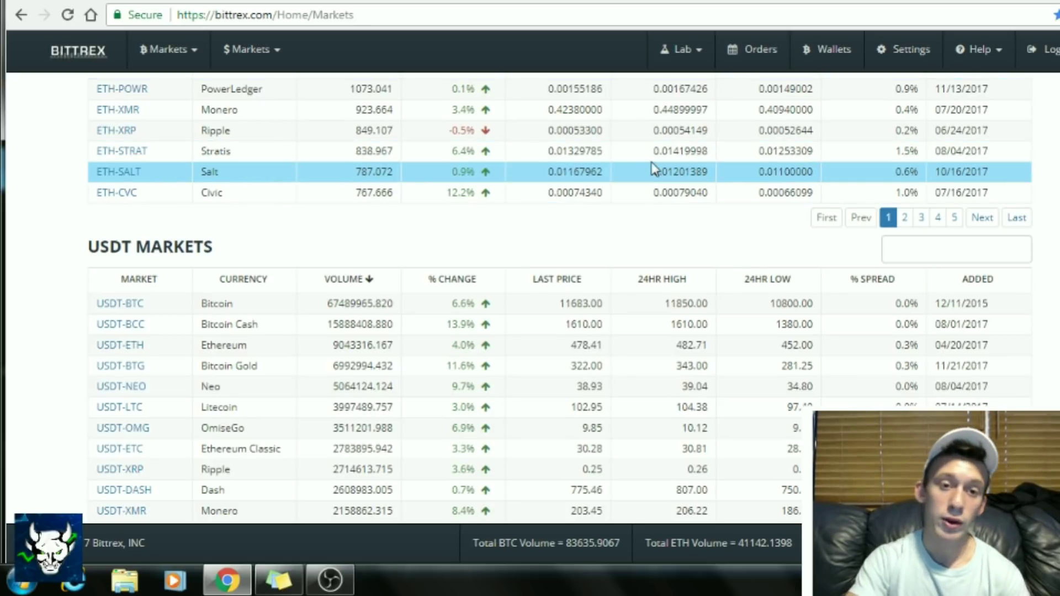
- Open the quick list of Bitcoin markets, clear its search filter and sort it by Last Price
click(197, 62)
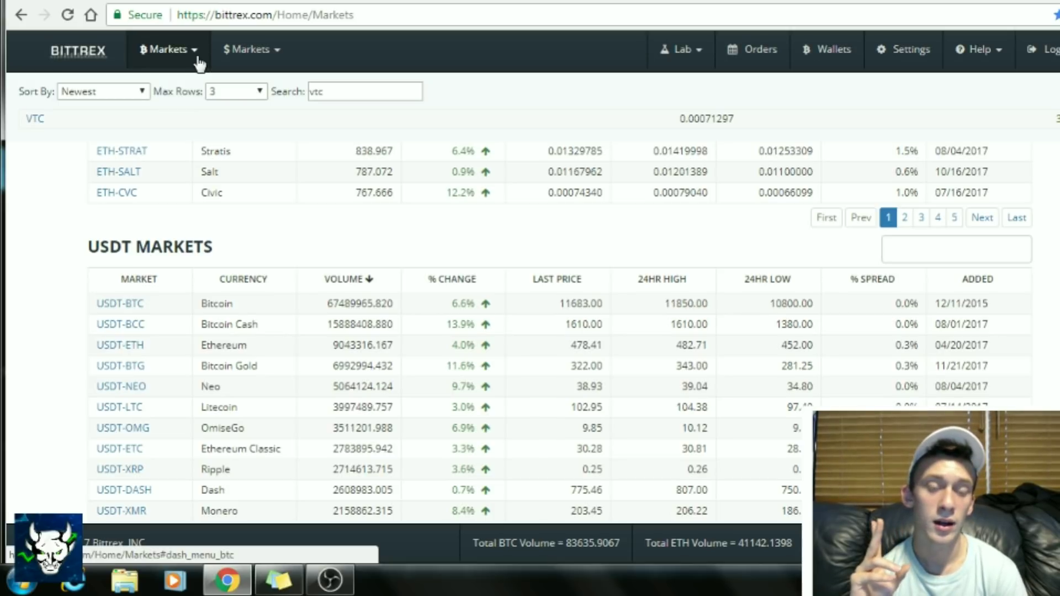
double_click(343, 91)
key(BackSpace)
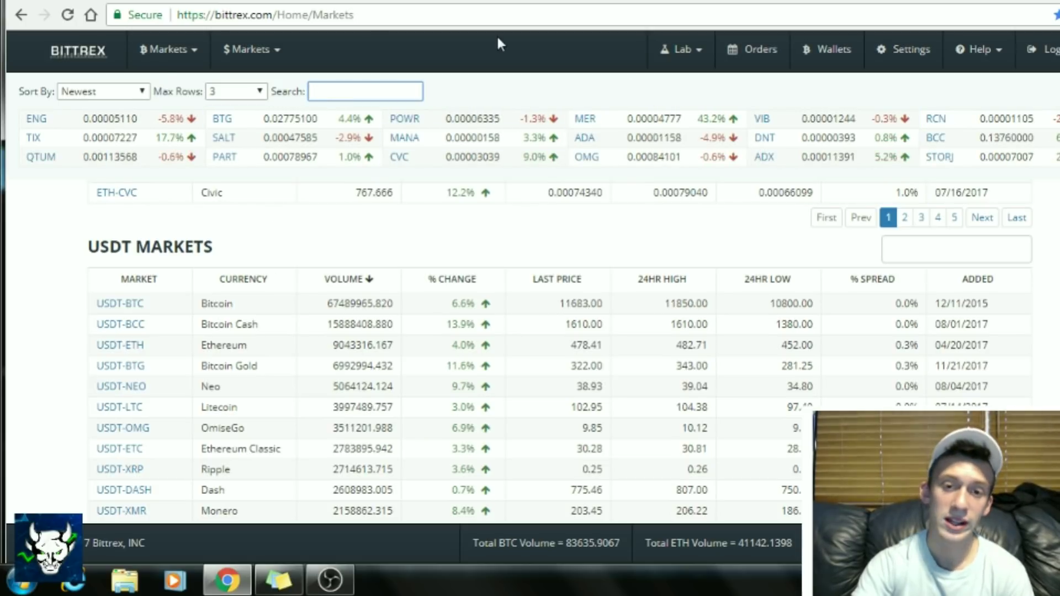
click(141, 93)
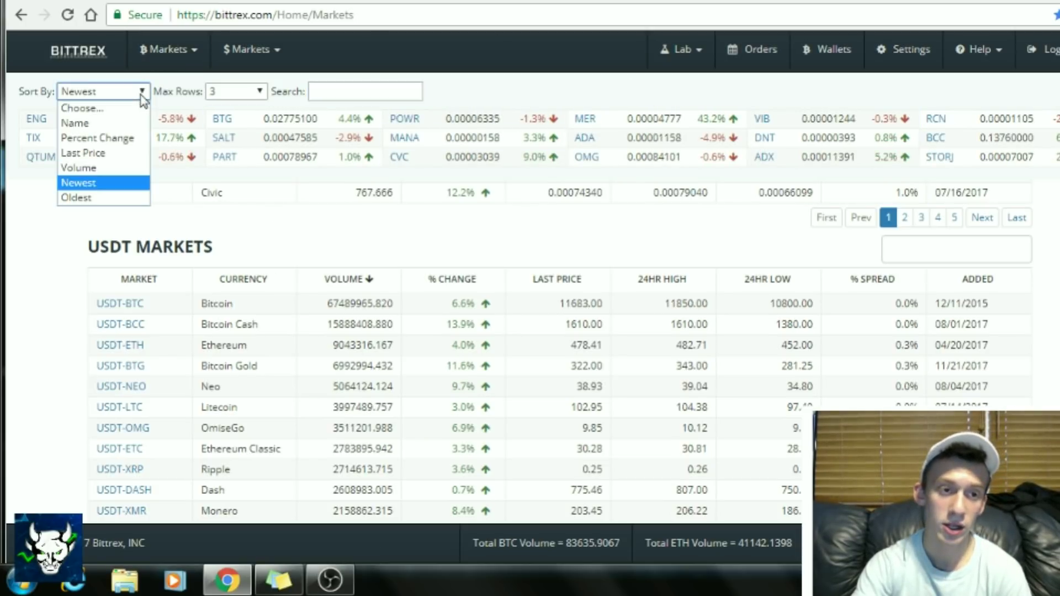
click(113, 154)
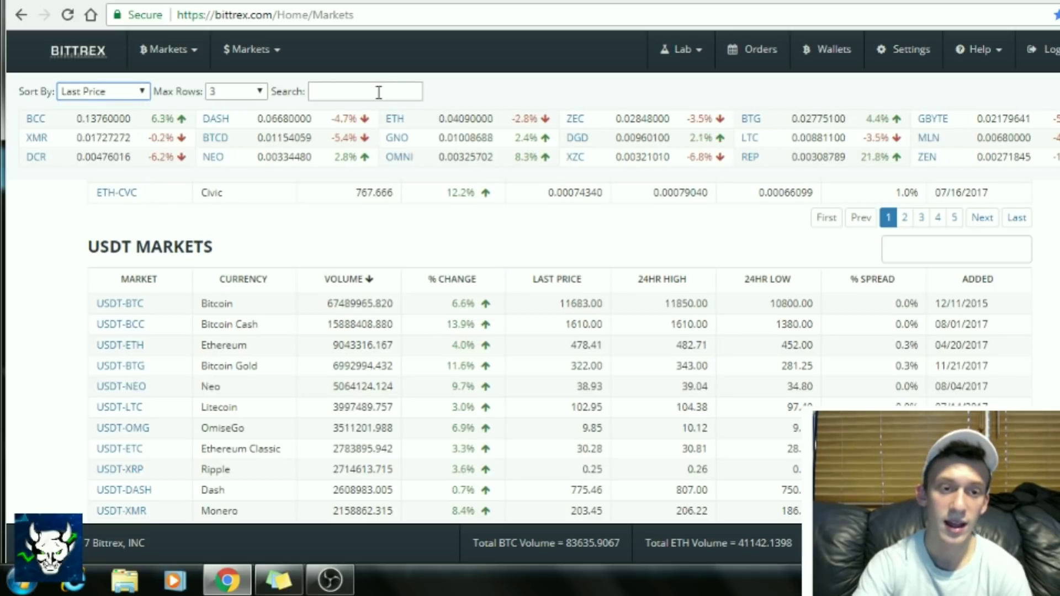
- Search the Bitcoin markets for "vtc" and open the Vertcoin market page
click(406, 90)
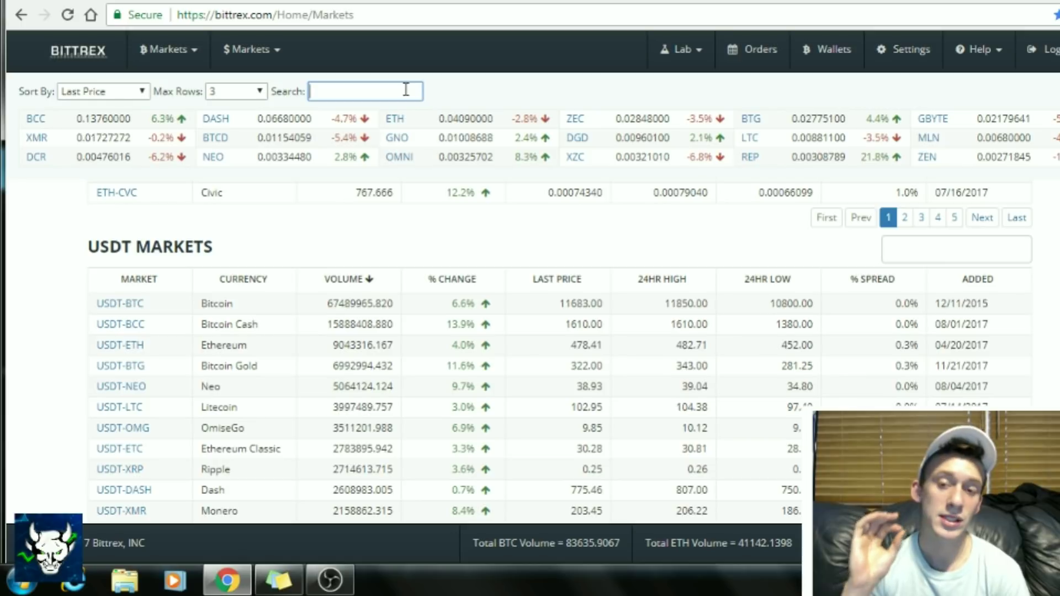
text(v)
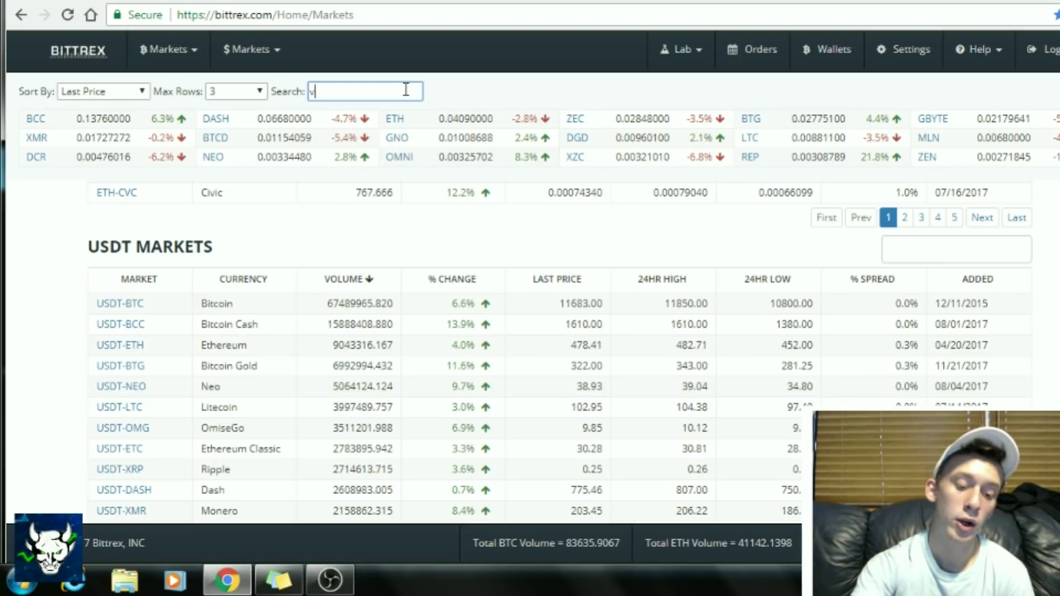
text(tc)
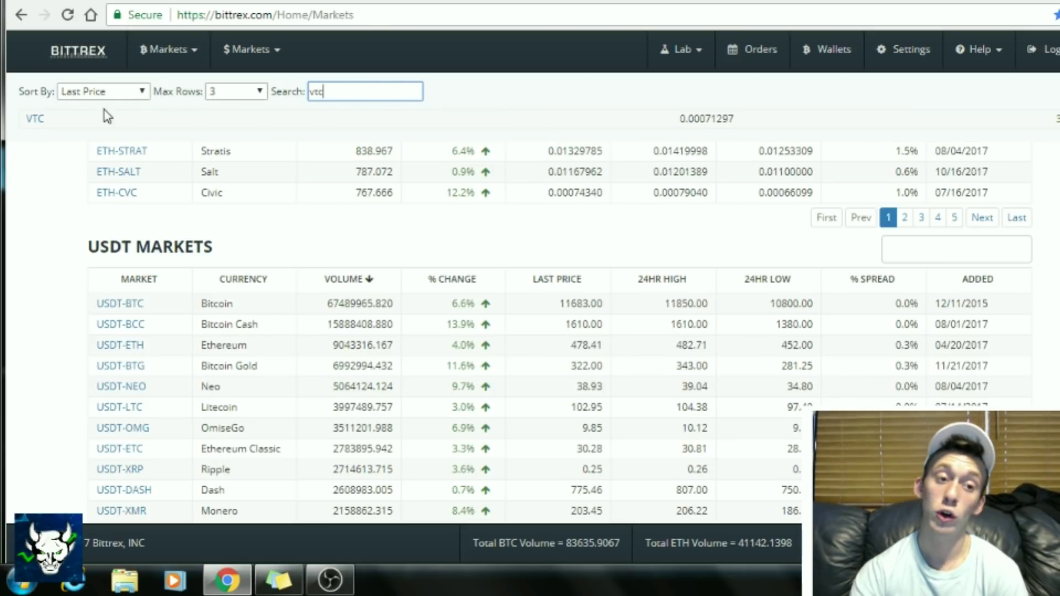
click(46, 123)
click(42, 121)
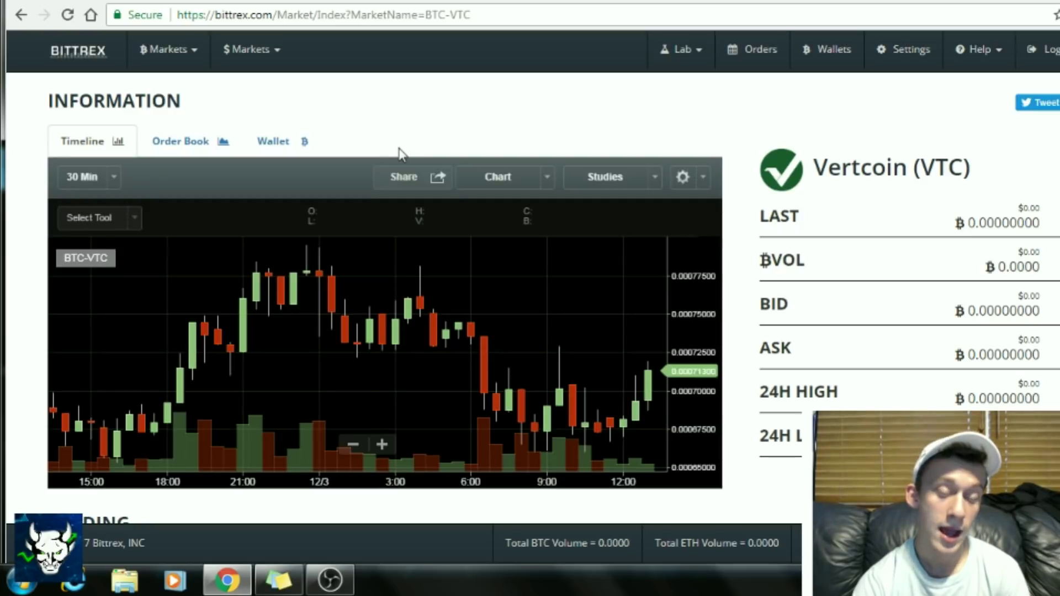
- Try the 1 W interval on the Vertcoin price chart and return it to 30 Min
scroll(564, 178, down, 1)
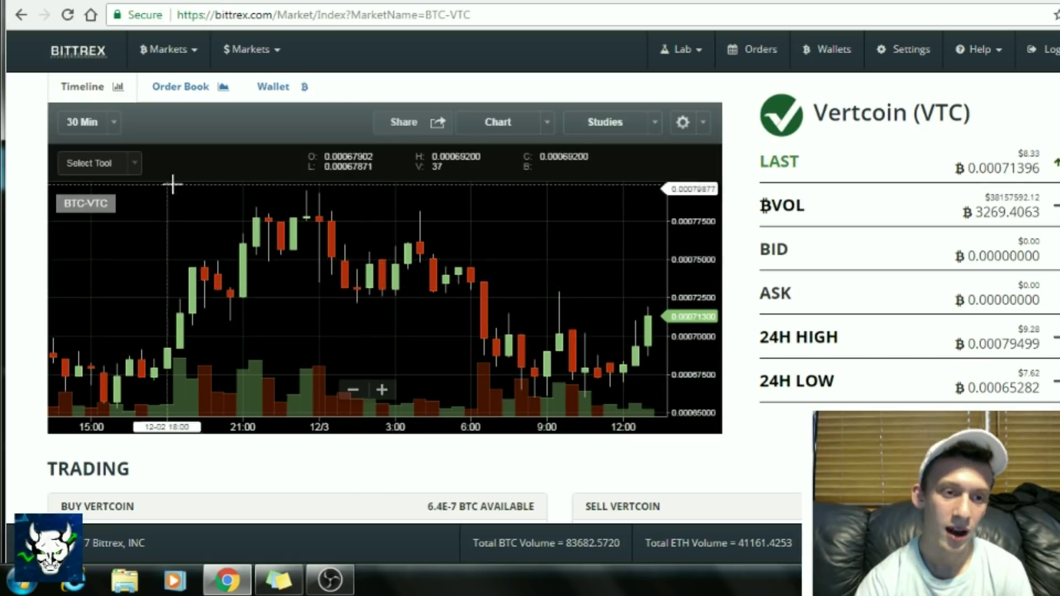
click(115, 126)
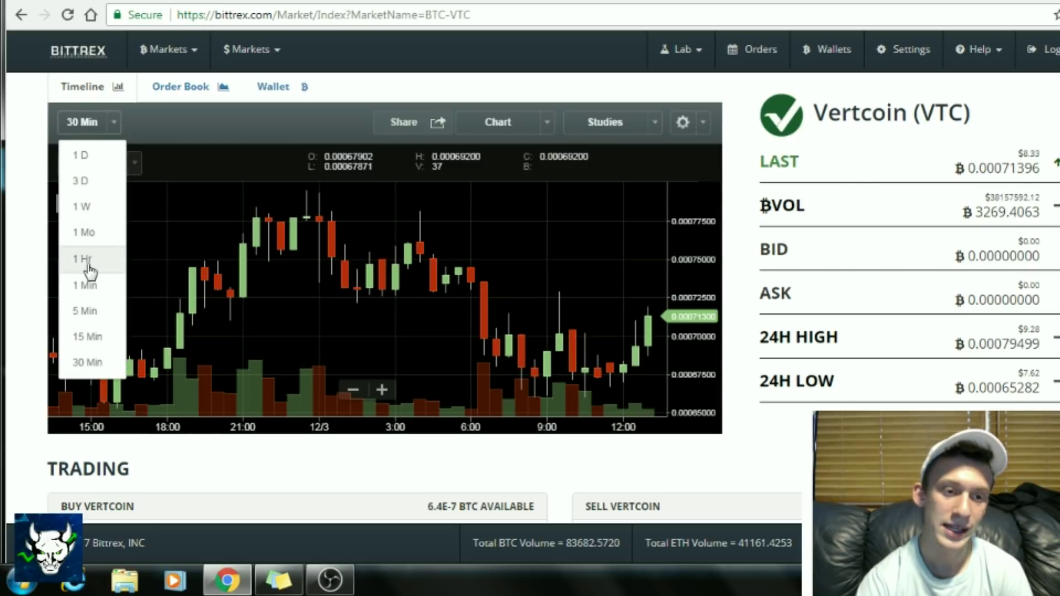
click(103, 206)
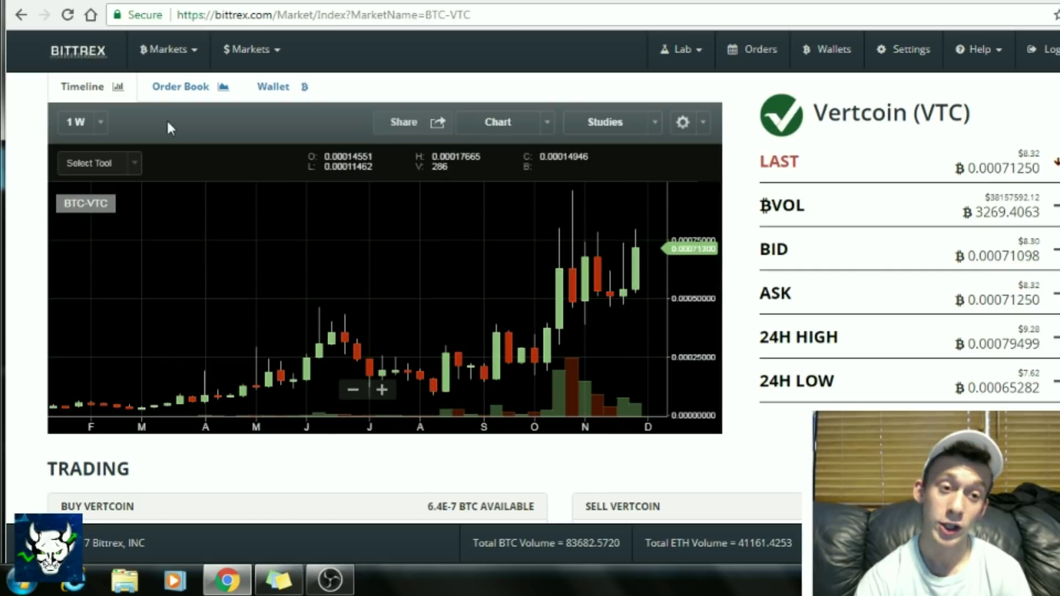
click(101, 122)
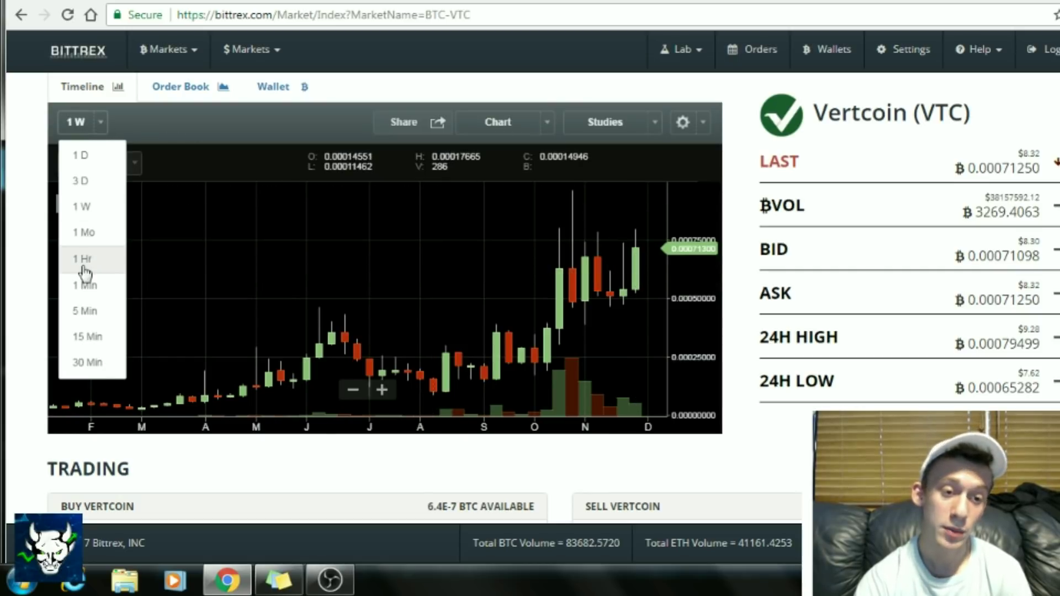
click(94, 362)
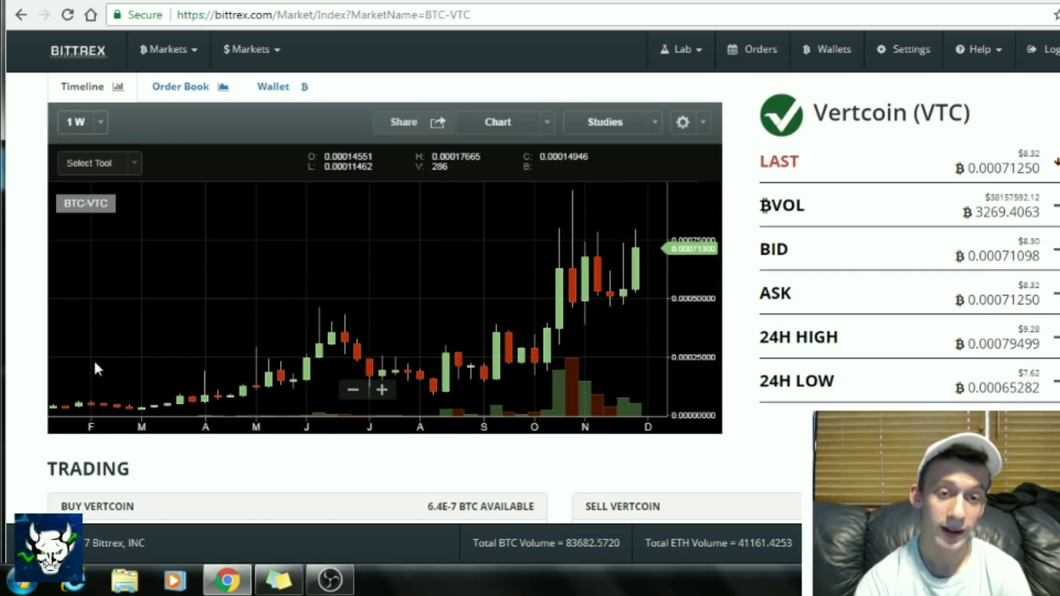
- Select the Fibonacci drawing tool for the price chart and view the list of available studies
click(134, 164)
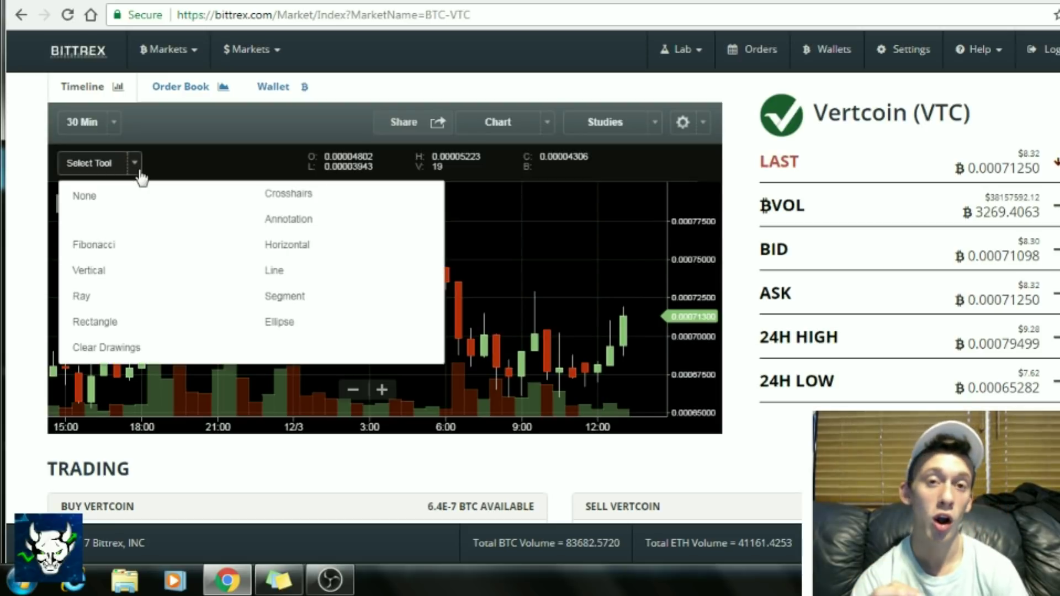
click(98, 245)
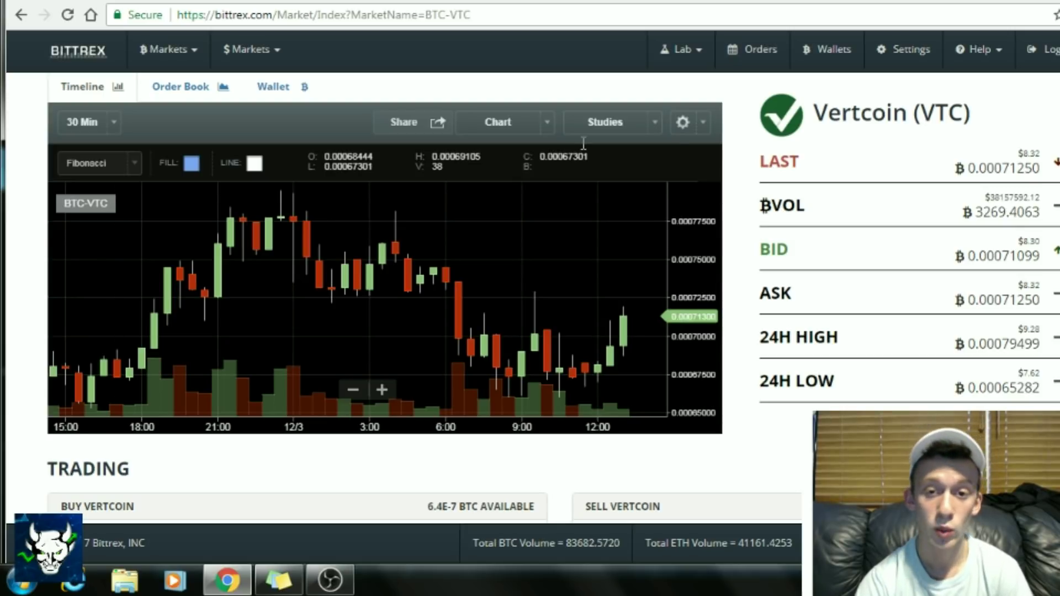
click(661, 130)
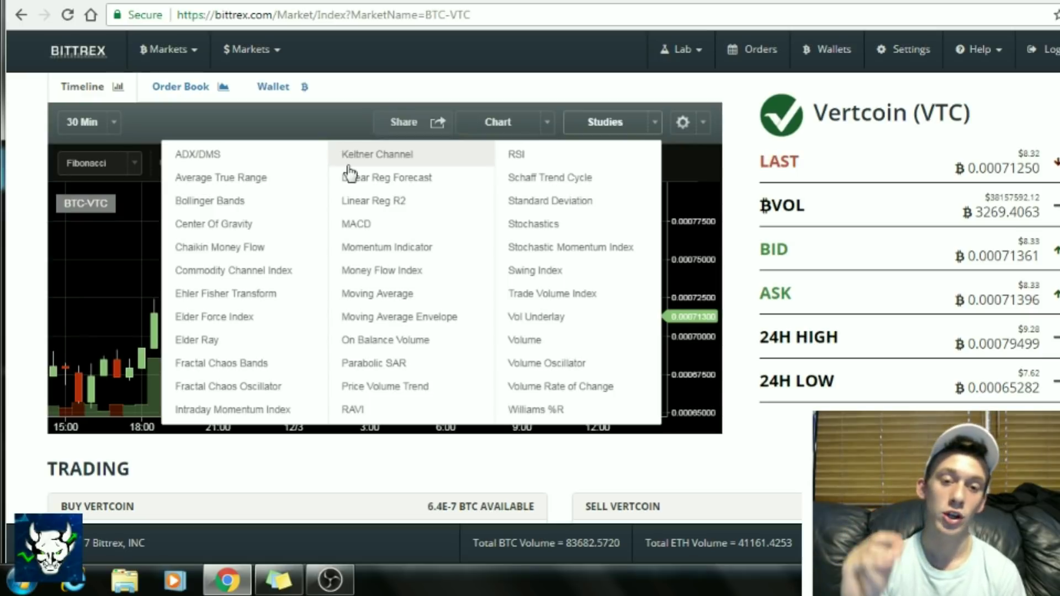
click(121, 274)
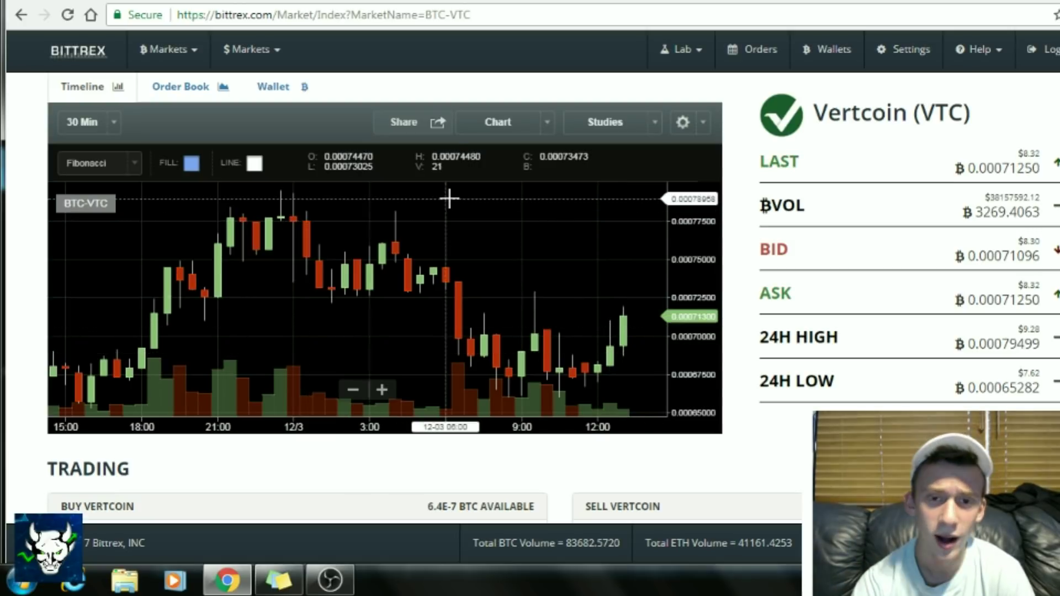
- Try the Light theme on the price chart and switch back to the Dark theme
click(703, 125)
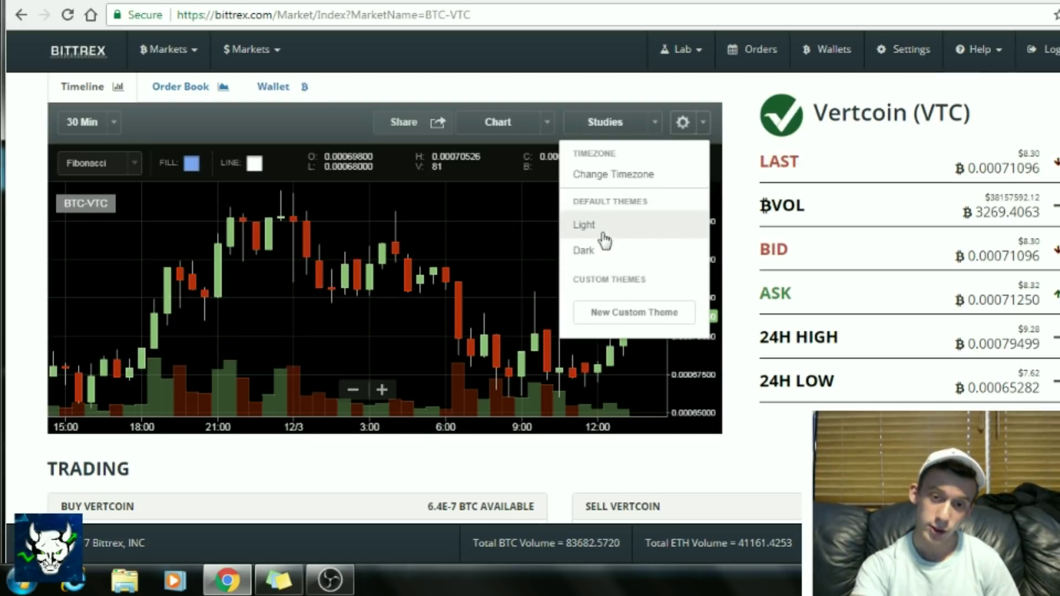
click(636, 226)
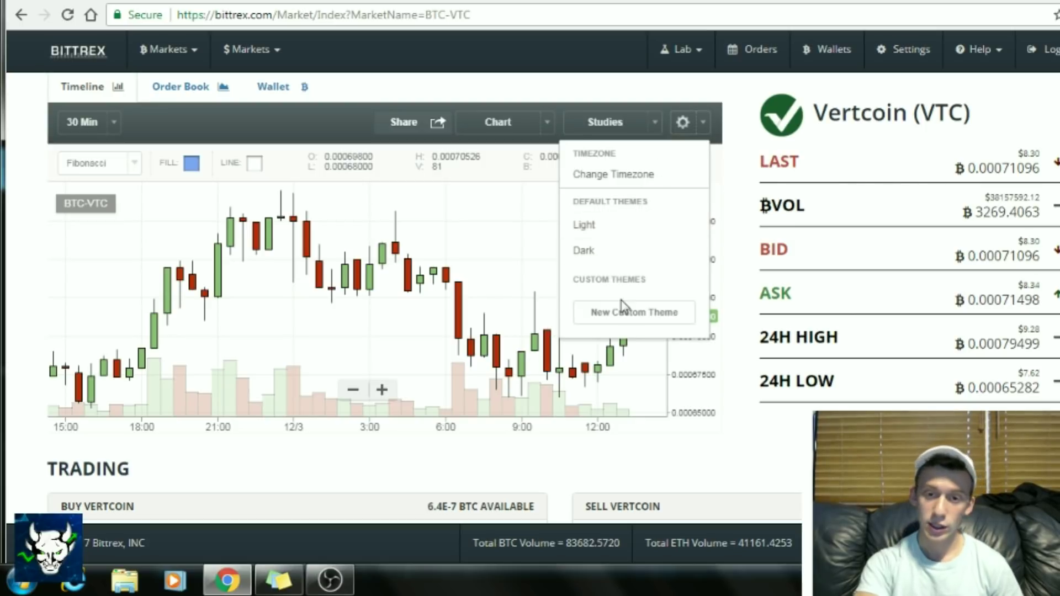
click(587, 252)
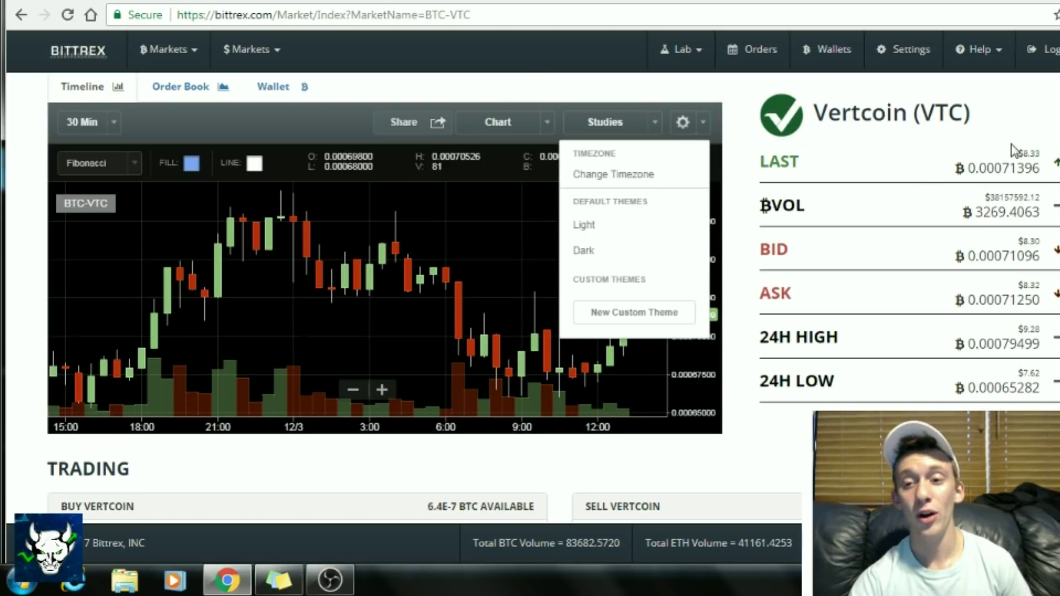
- Fill in the bid of the Vertcoin buy order with the current Ask price
scroll(1012, 148, down, 1)
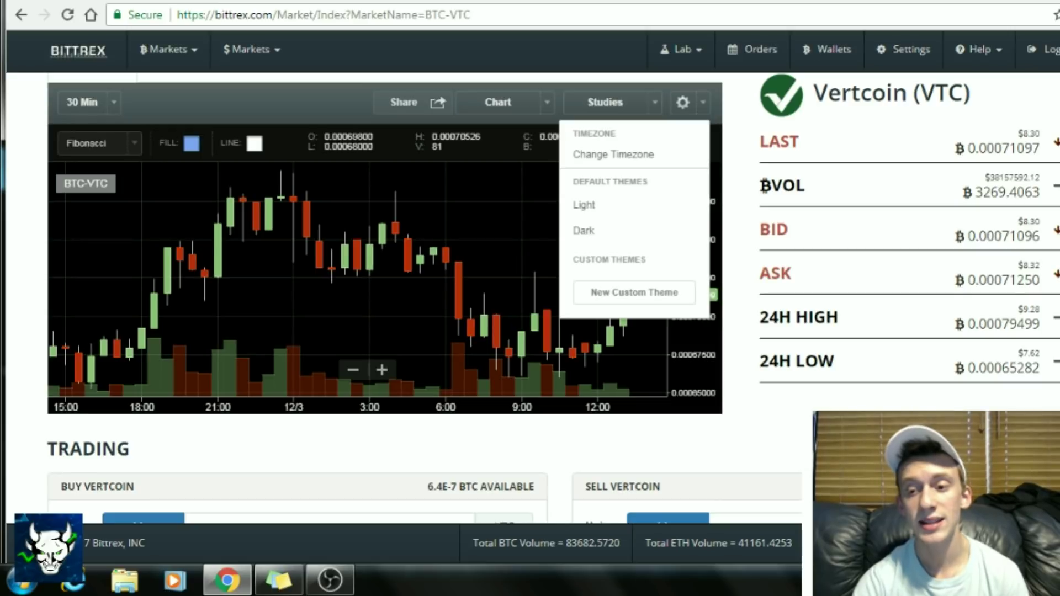
scroll(386, 298, down, 2)
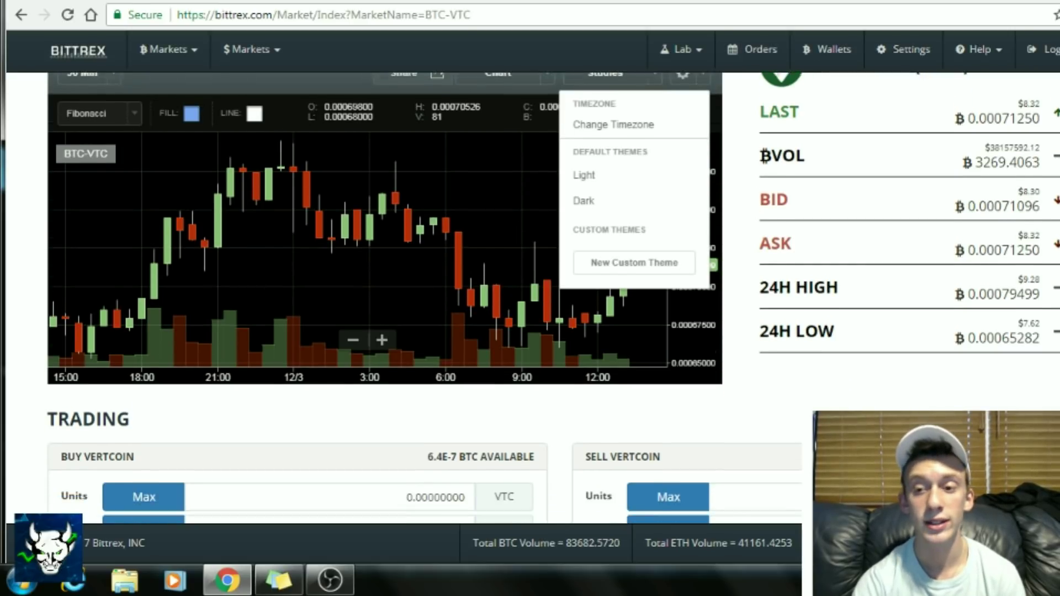
scroll(984, 134, down, 1)
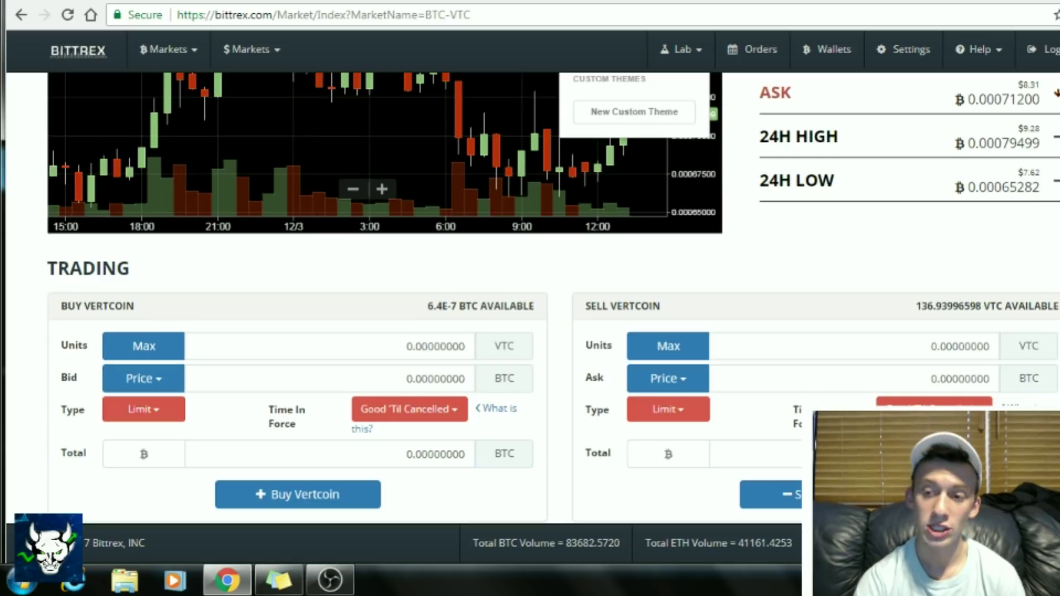
scroll(530, 298, down, 4)
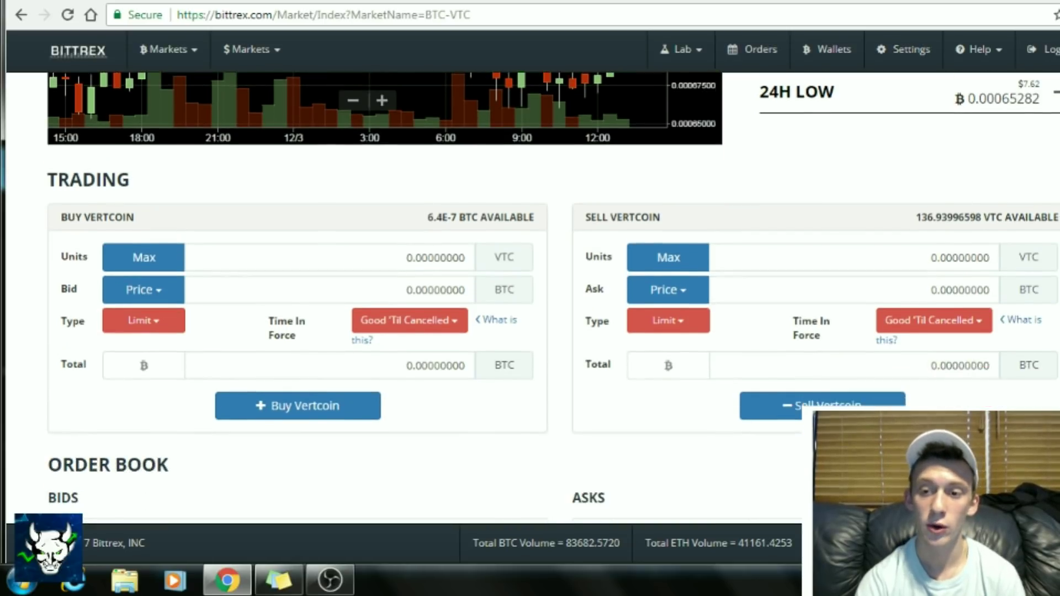
scroll(553, 299, up, 1)
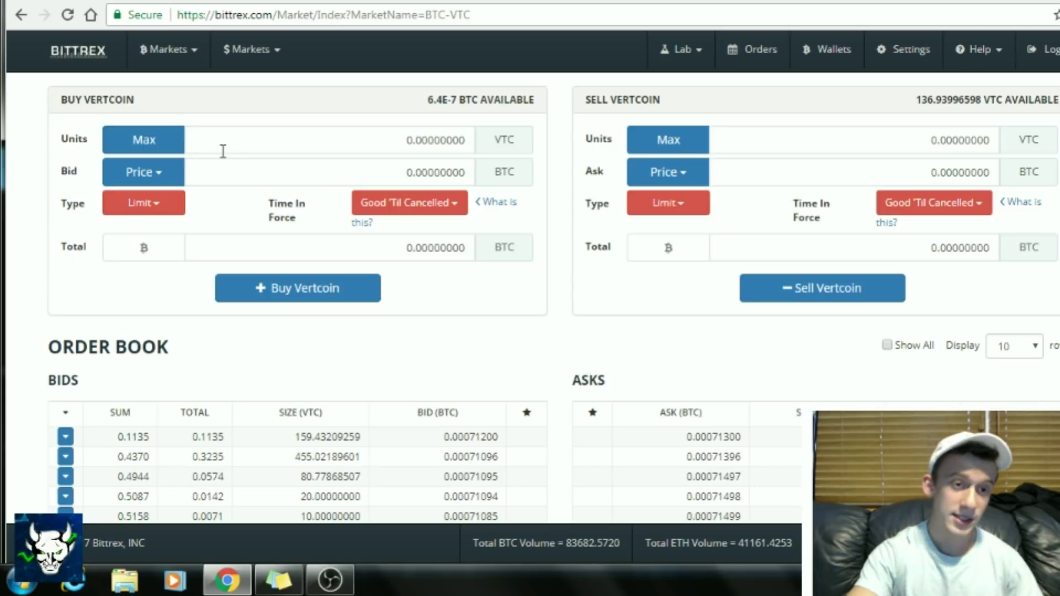
click(161, 180)
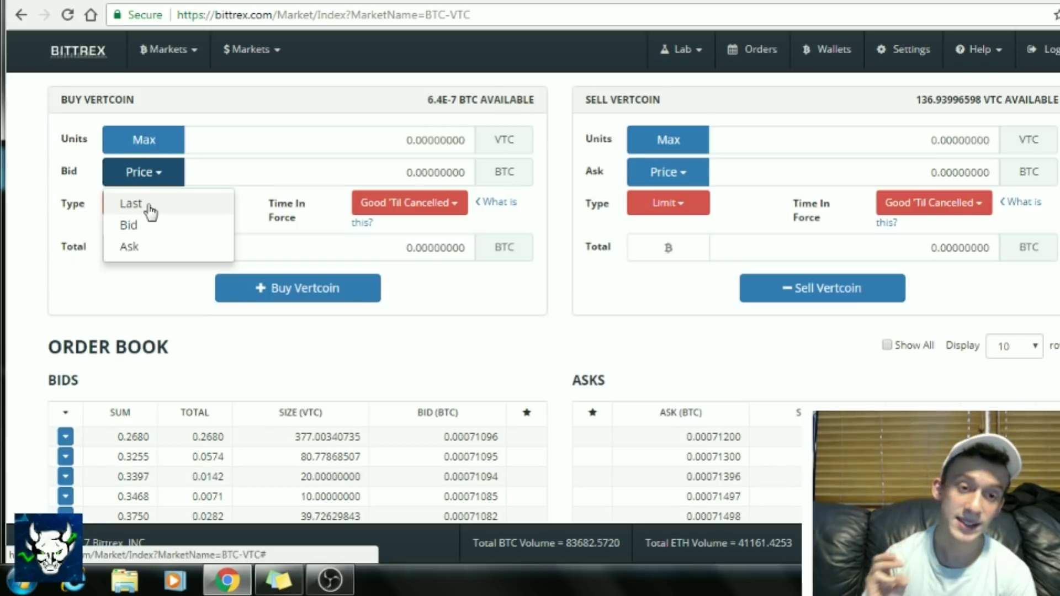
click(138, 249)
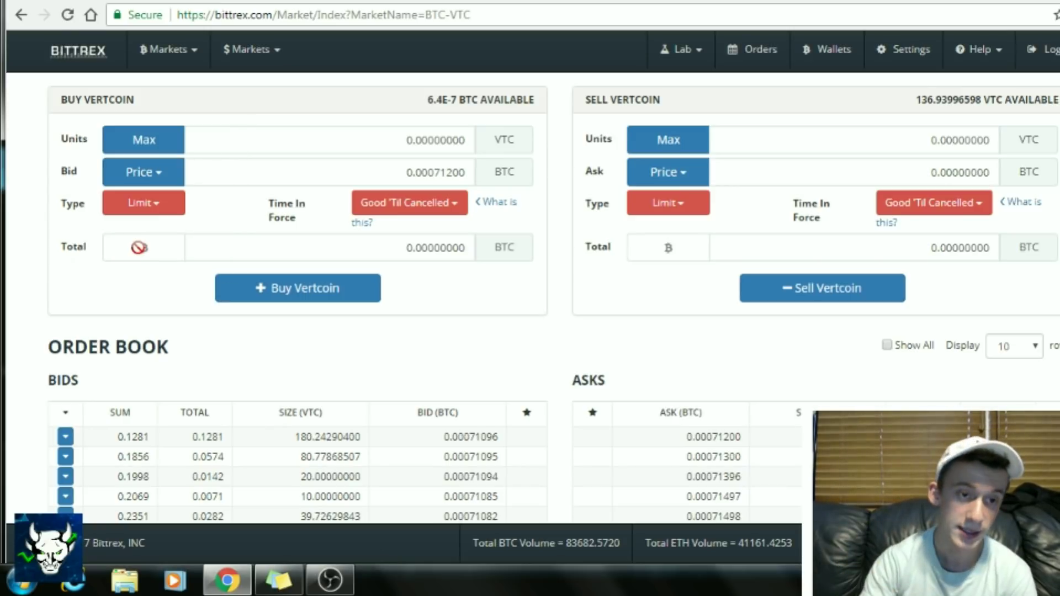
- Set the Vertcoin buy order to the maximum units and change its order type to Conditional
click(166, 151)
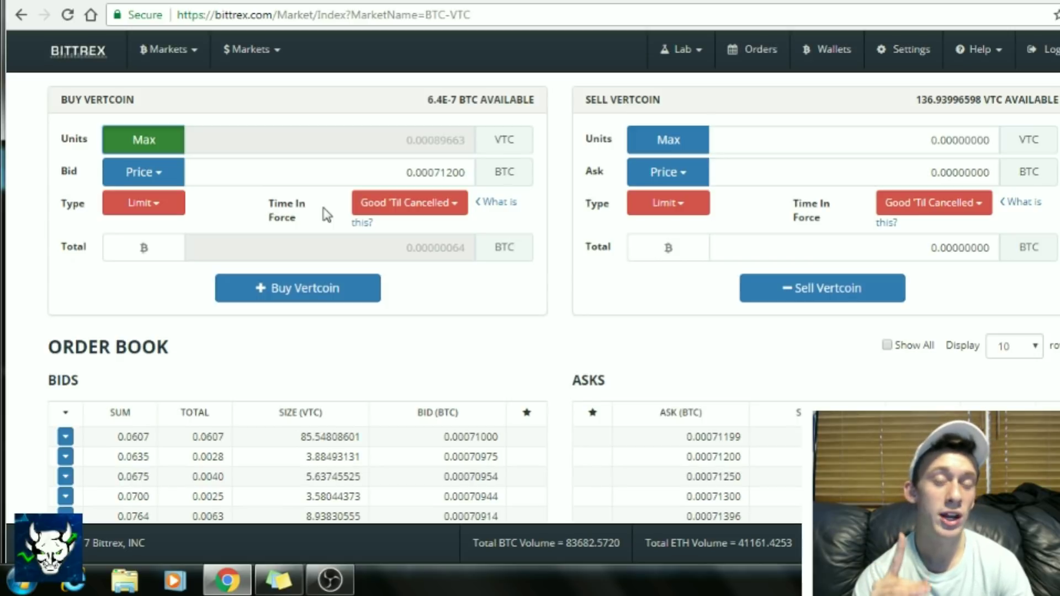
click(170, 215)
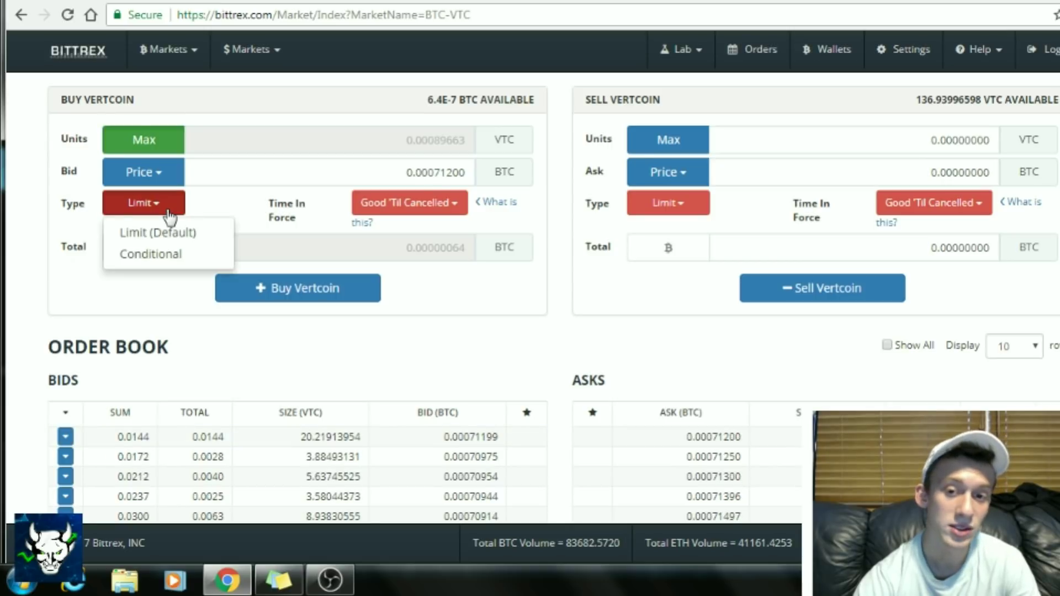
click(152, 254)
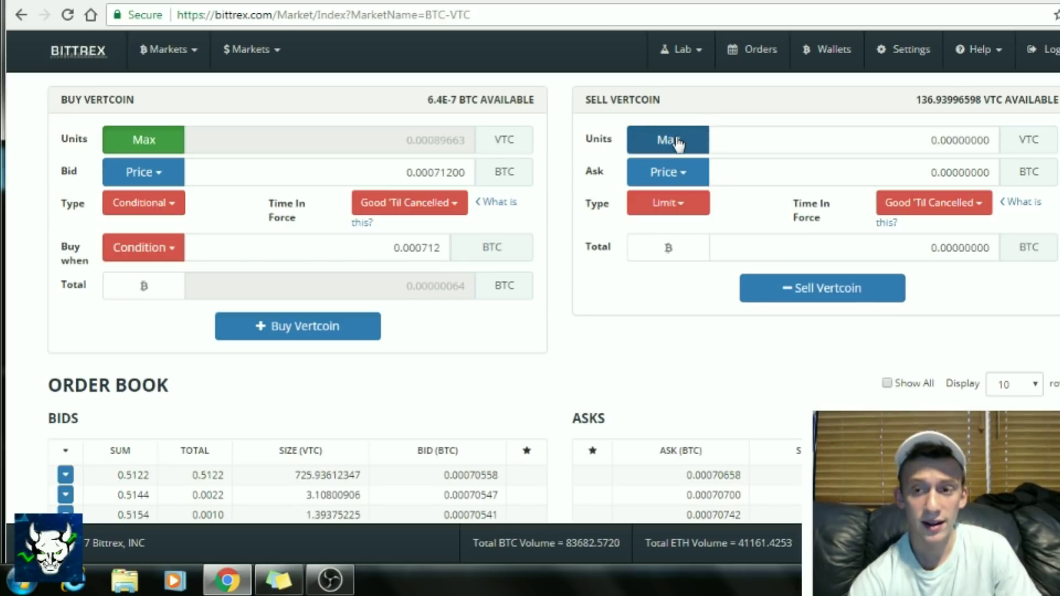
- Fill in the Vertcoin sell order with the current Ask price, the maximum units and the Conditional order type
click(685, 178)
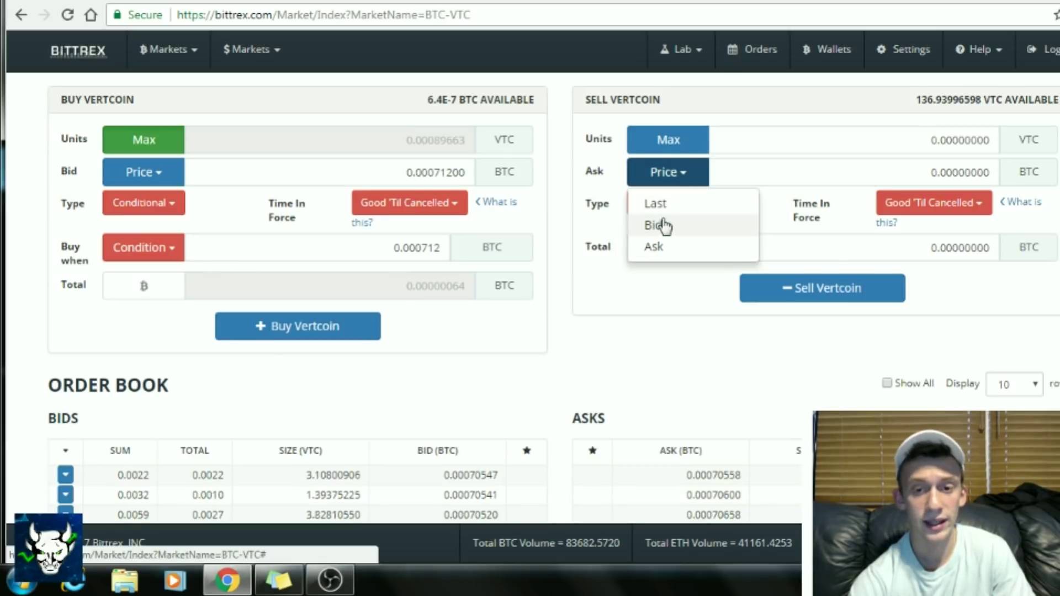
click(661, 252)
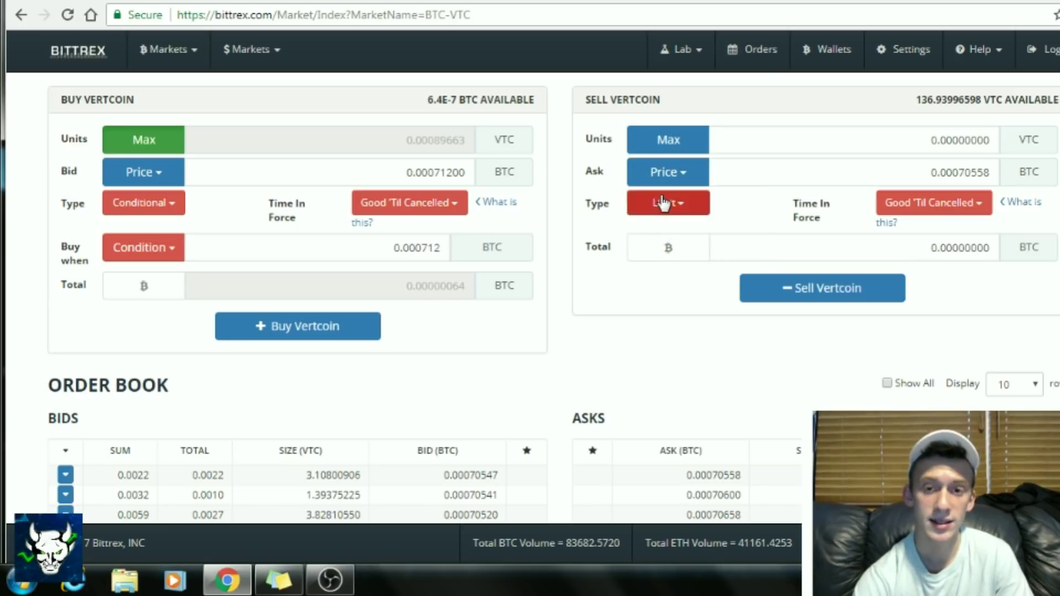
click(691, 145)
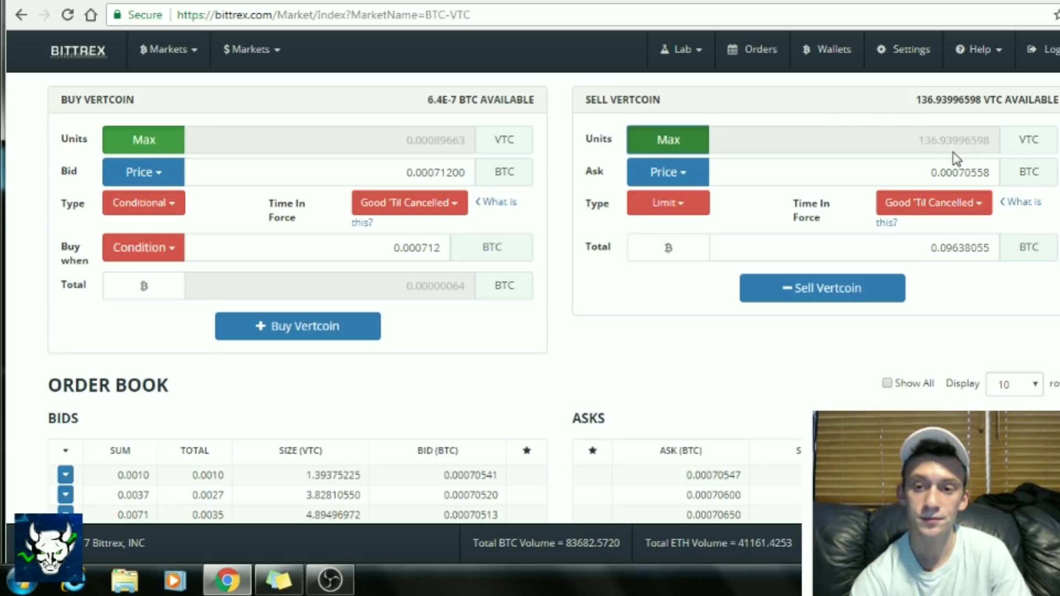
click(697, 205)
click(673, 262)
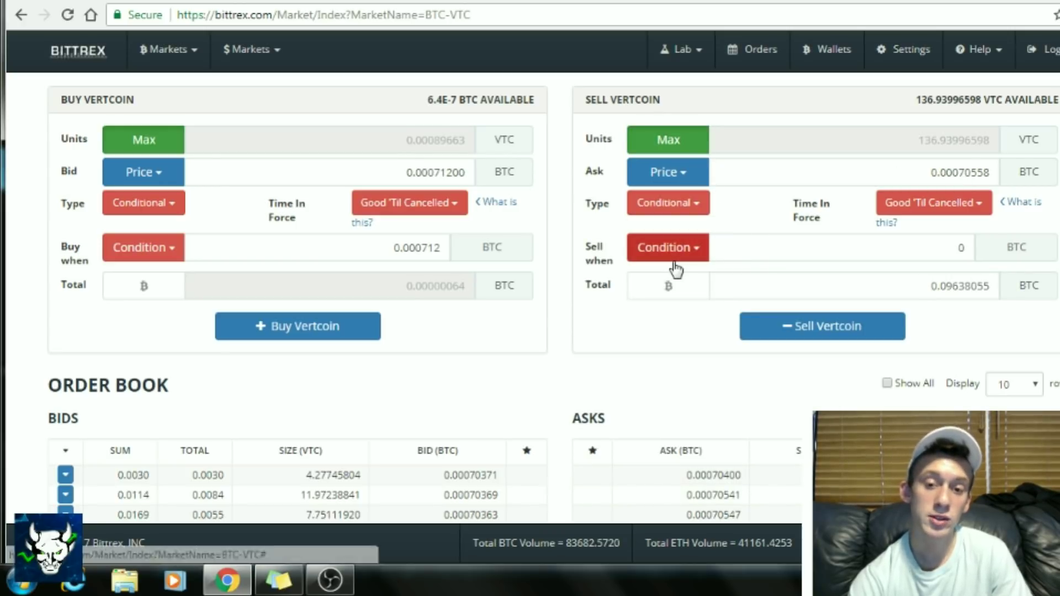
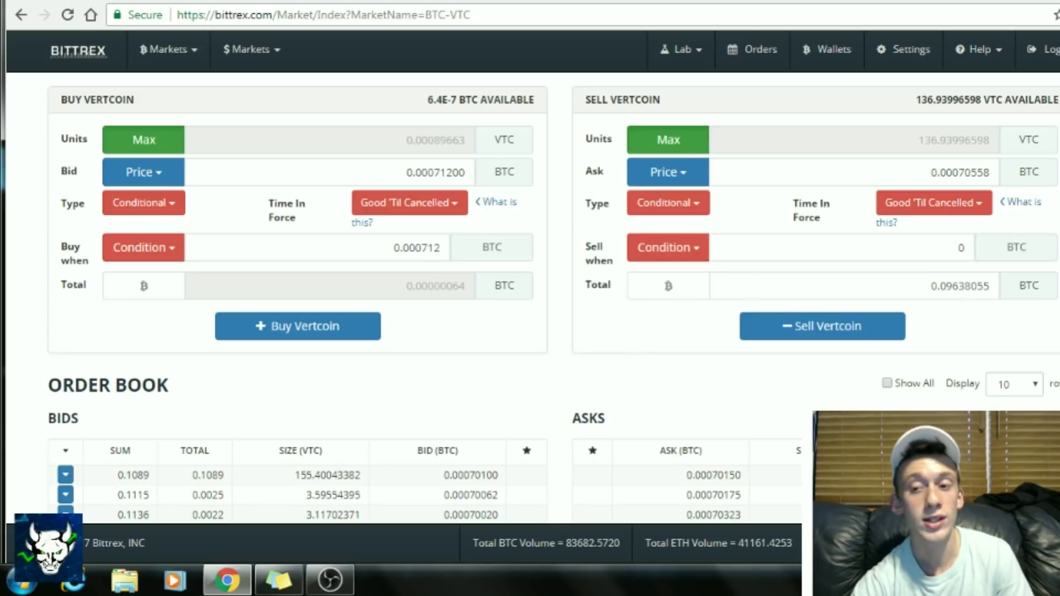
- Review the Vertcoin order book, open orders, market history and personal order history
scroll(530, 299, down, 3)
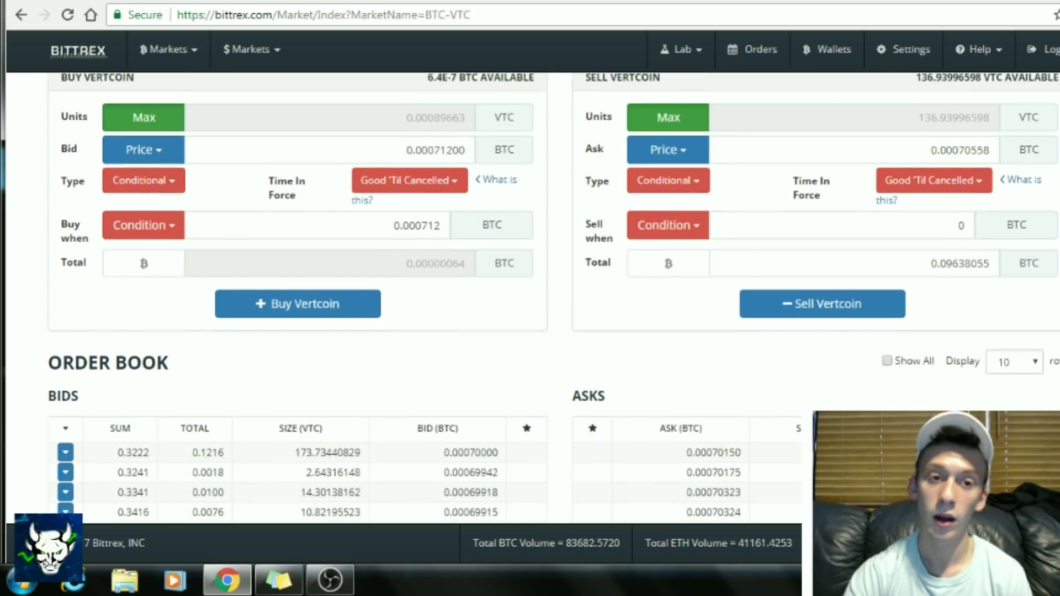
scroll(530, 298, down, 1)
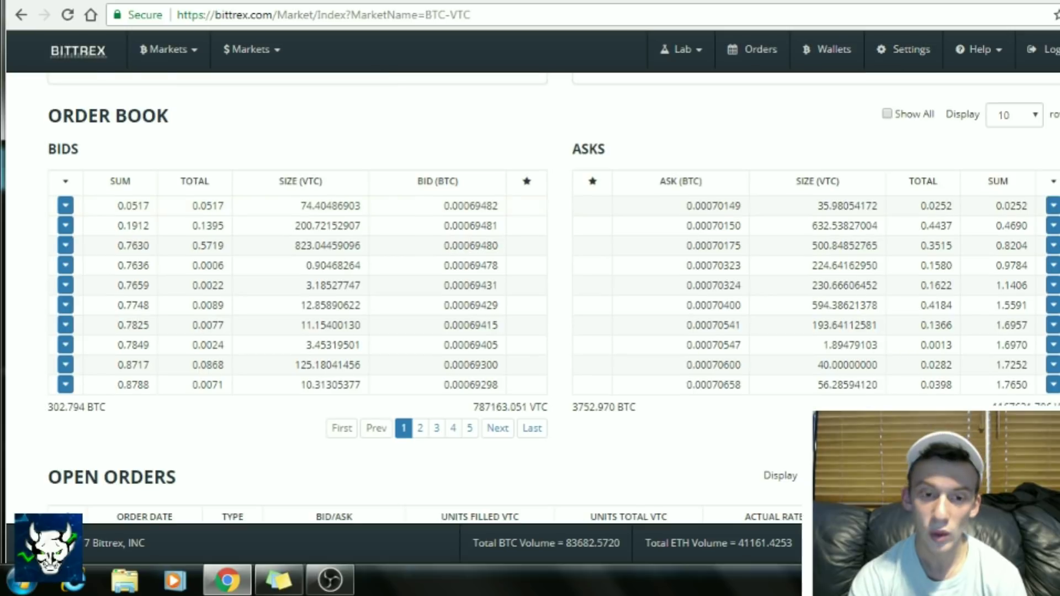
scroll(530, 298, down, 3)
scroll(530, 298, down, 1)
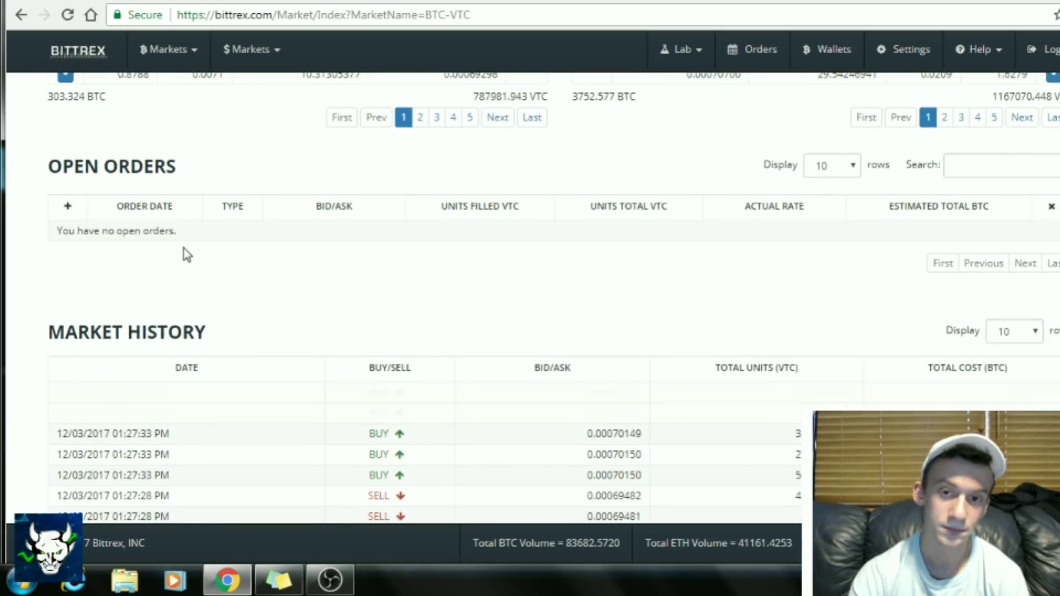
scroll(582, 225, down, 1)
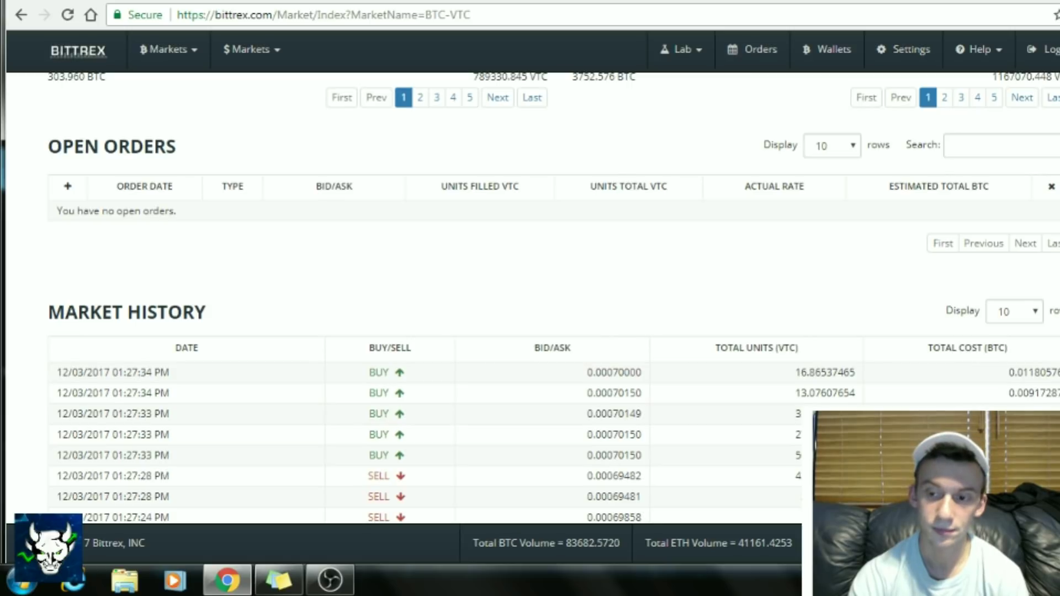
scroll(530, 298, up, 5)
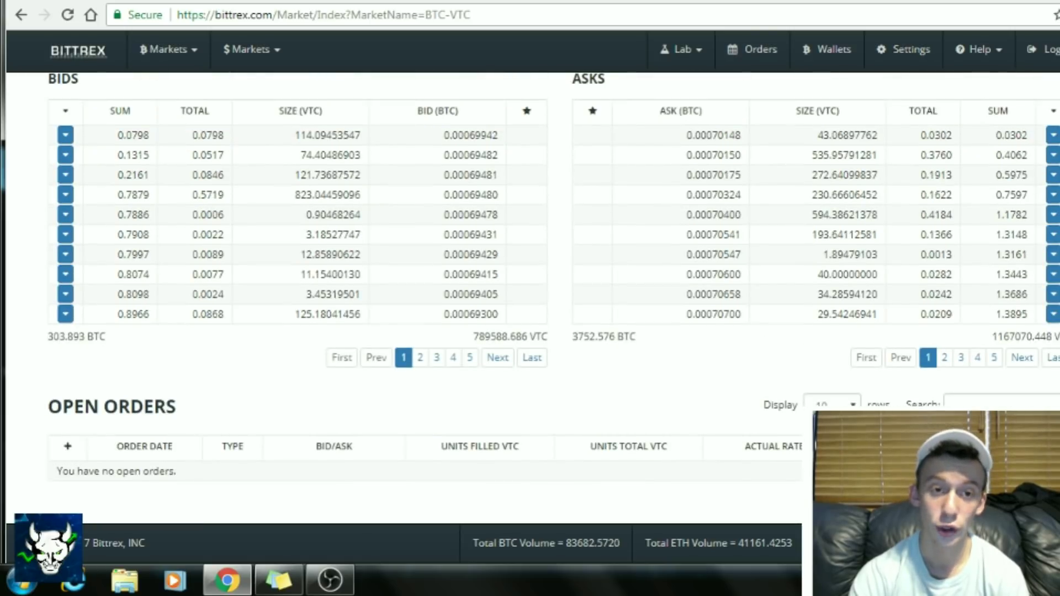
scroll(530, 299, down, 3)
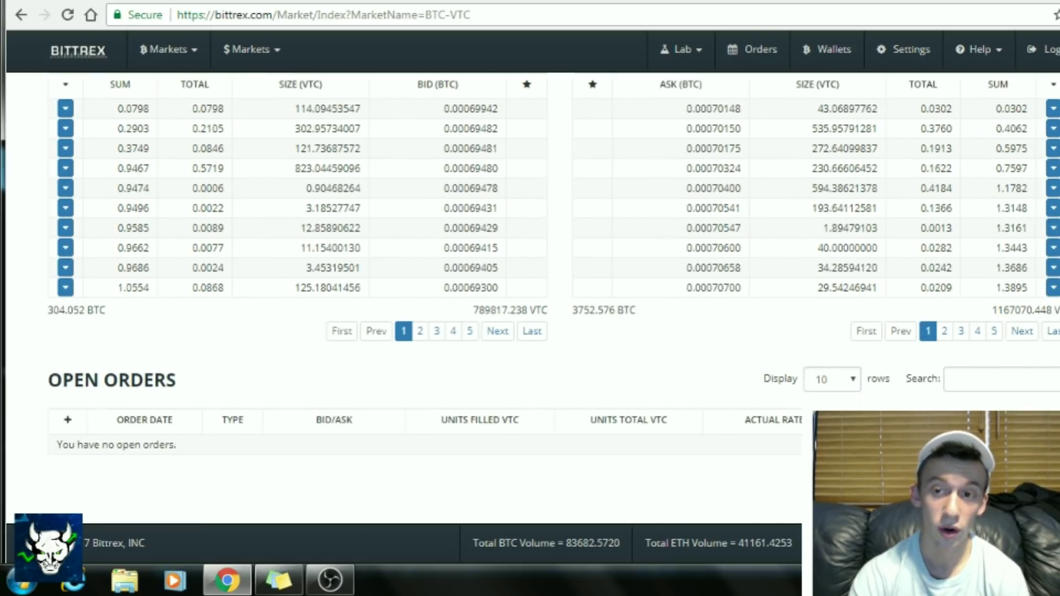
scroll(530, 299, down, 3)
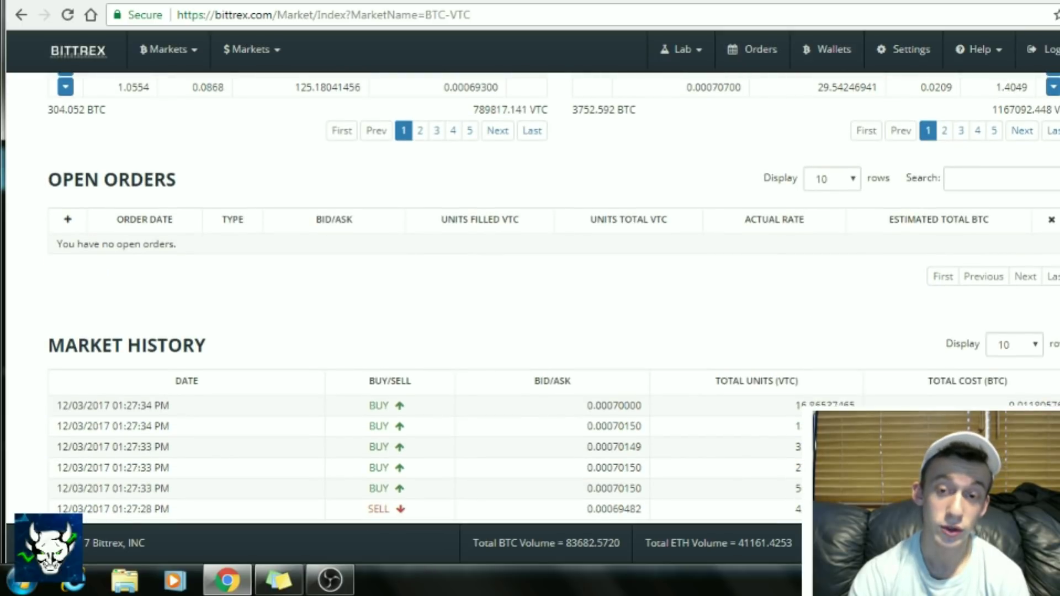
scroll(602, 332, down, 2)
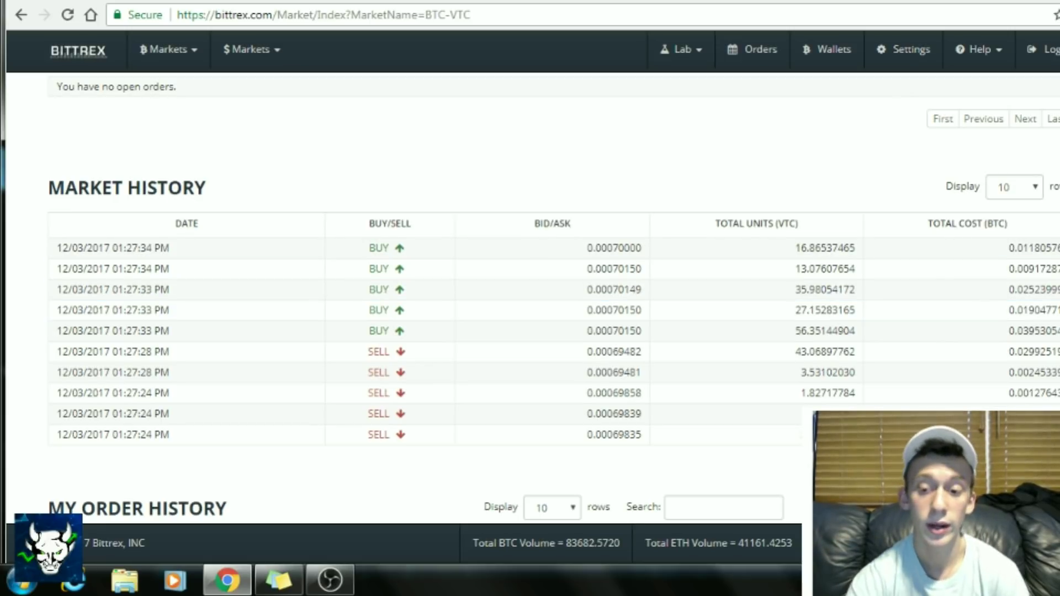
scroll(530, 298, down, 6)
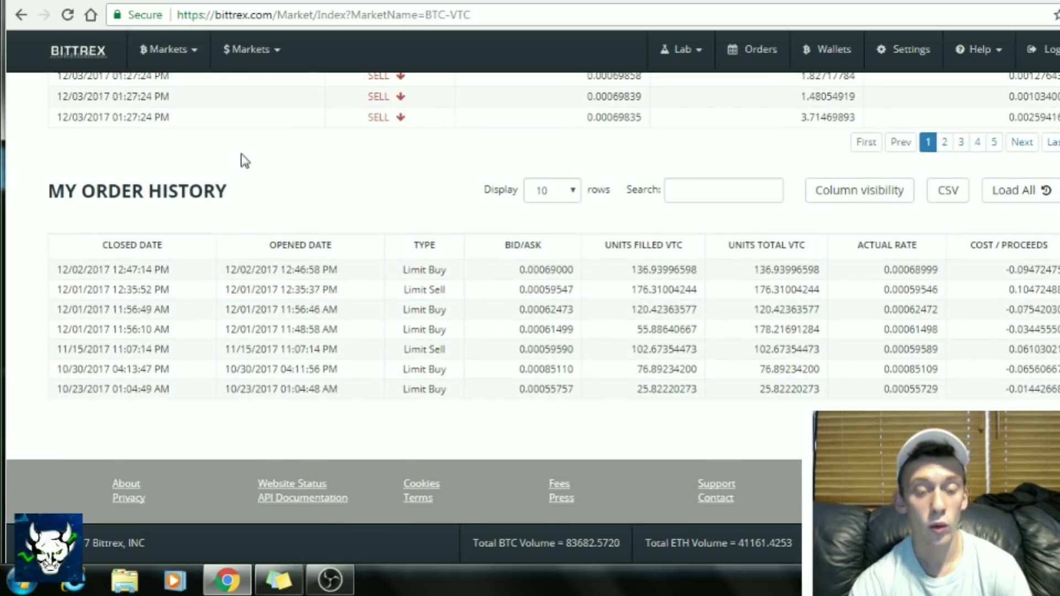
click(471, 375)
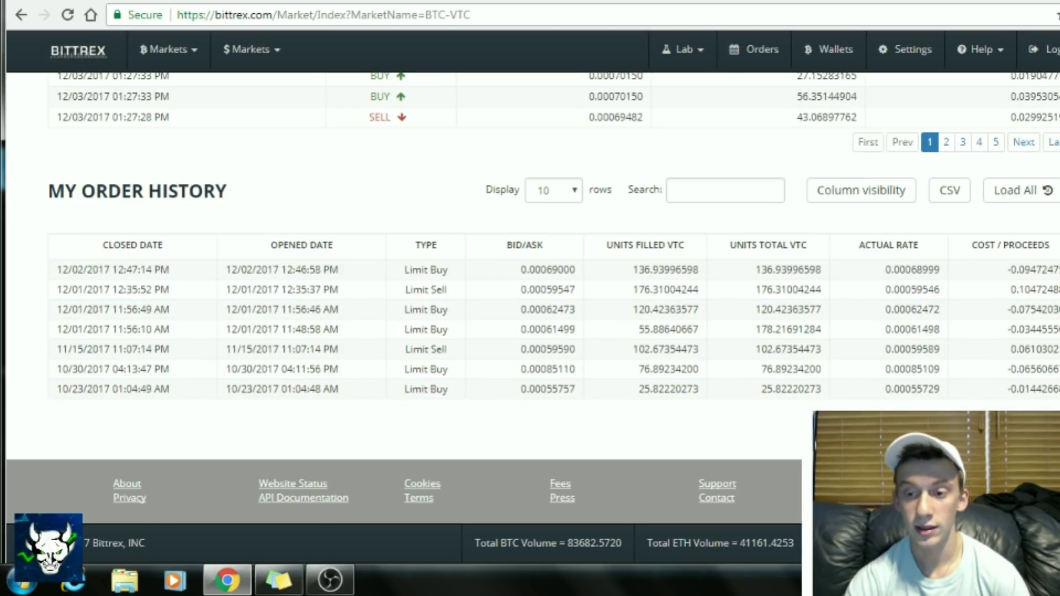
- Open the Orders page and look through the open and completed orders
scroll(387, 254, up, 20)
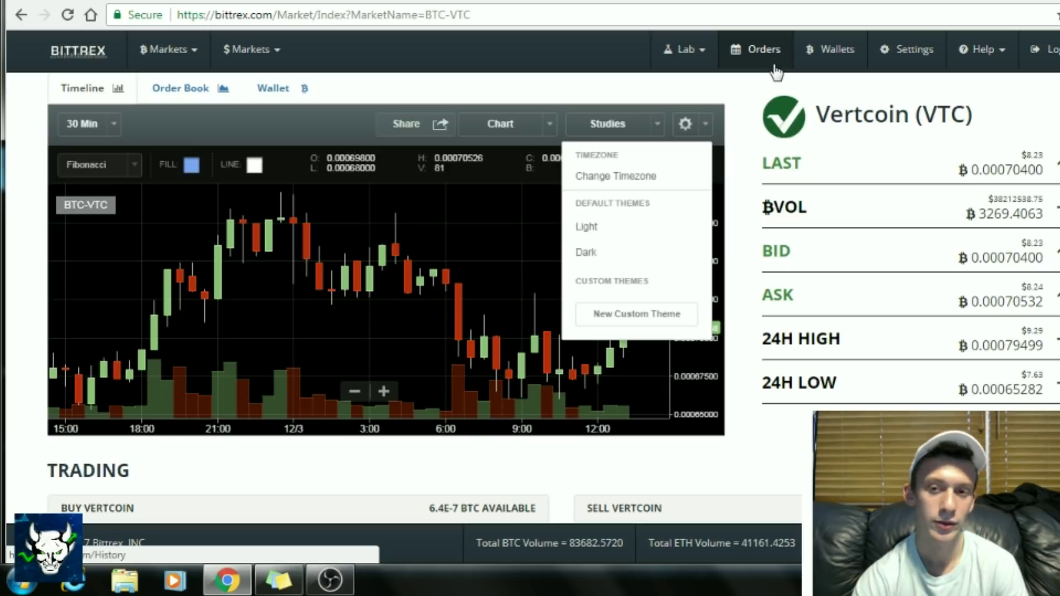
click(778, 66)
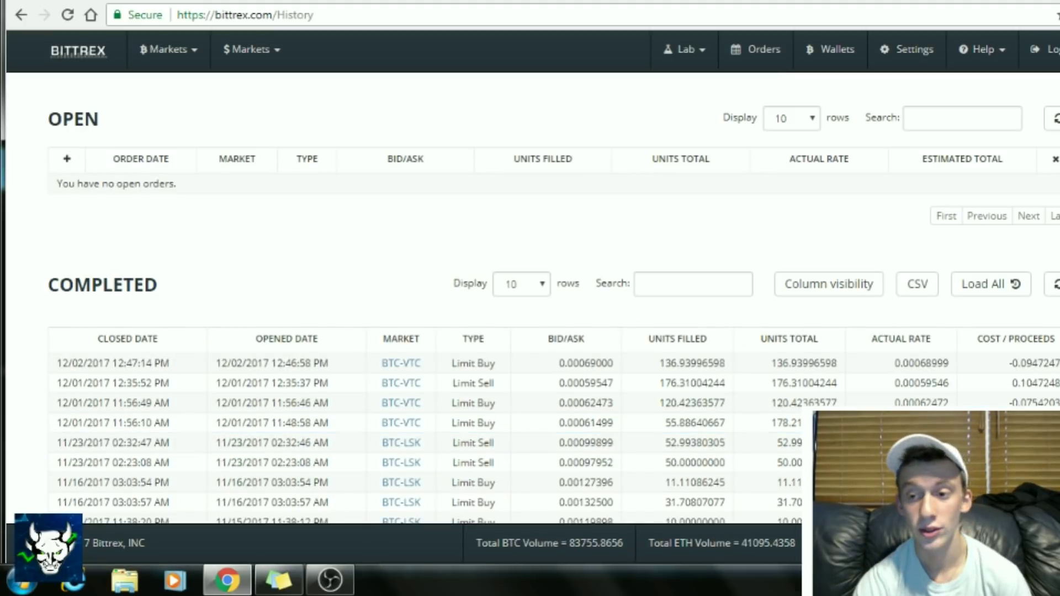
scroll(479, 360, down, 2)
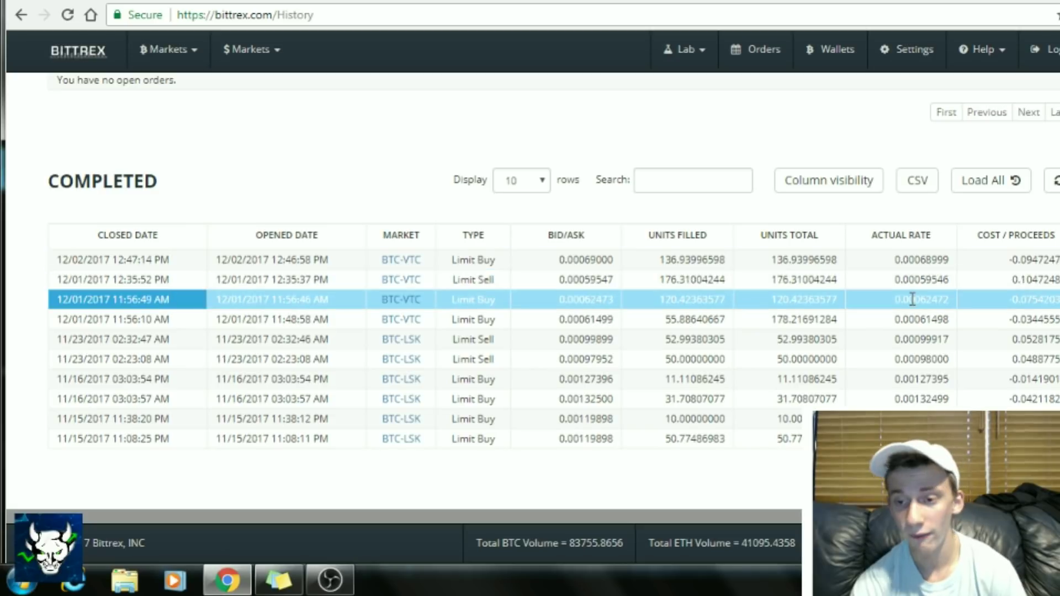
scroll(530, 297, up, 2)
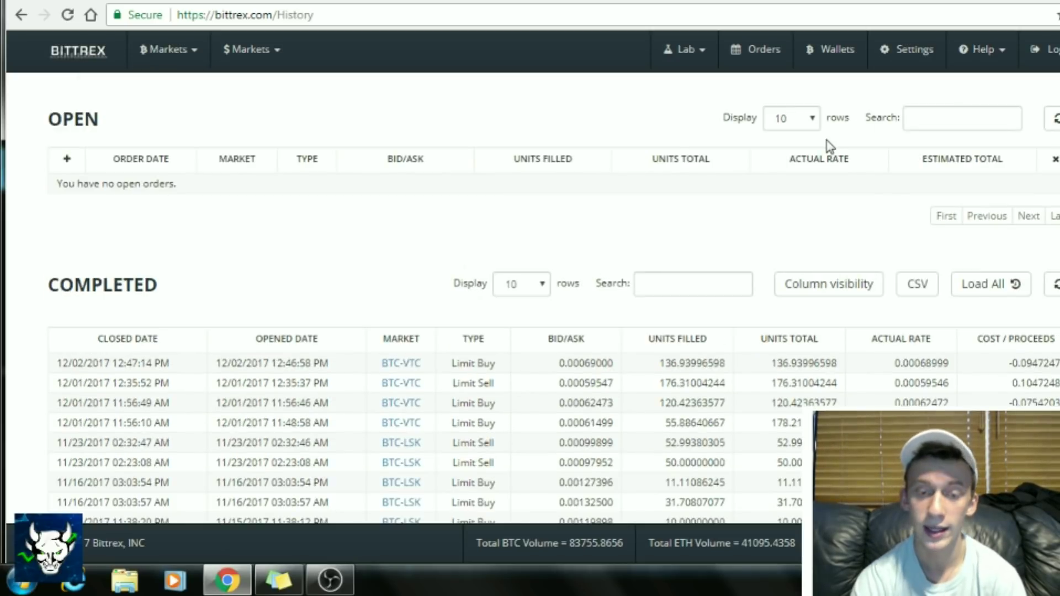
- Open the Wallets page and view the account balances with zero balances shown, then hidden again
click(840, 48)
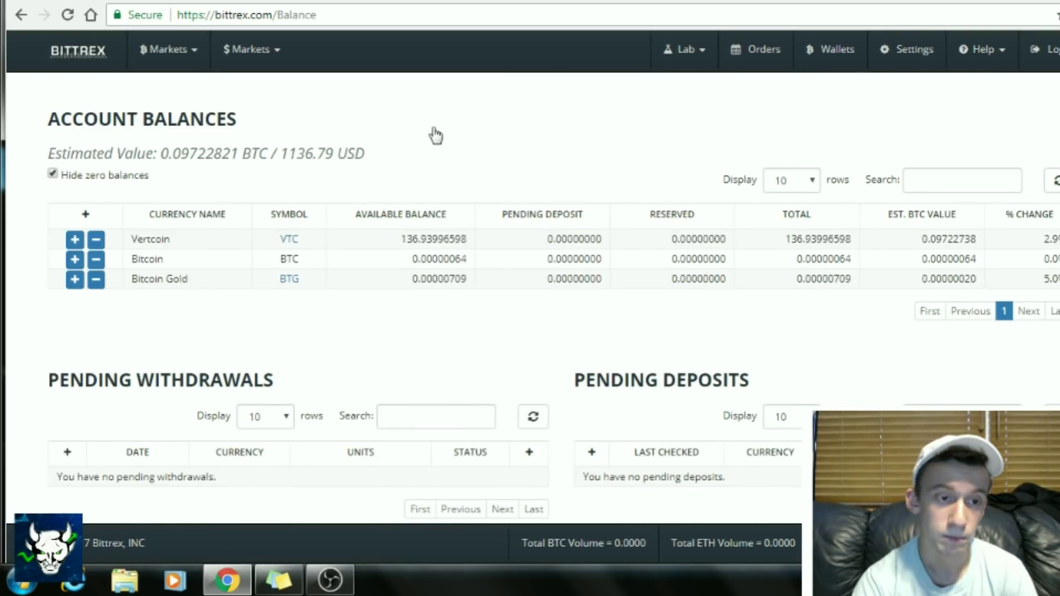
click(53, 175)
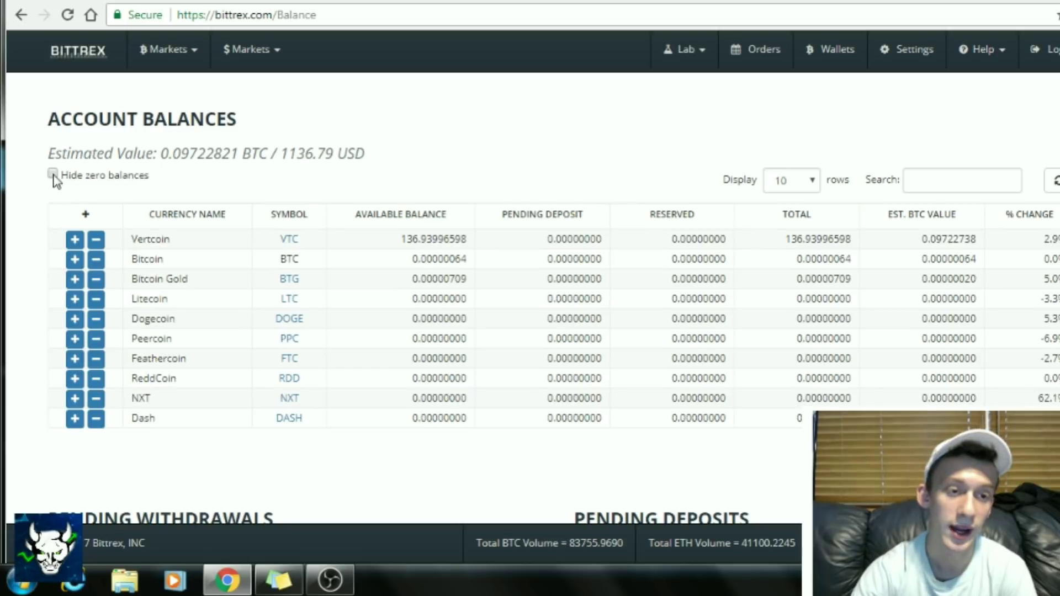
click(53, 174)
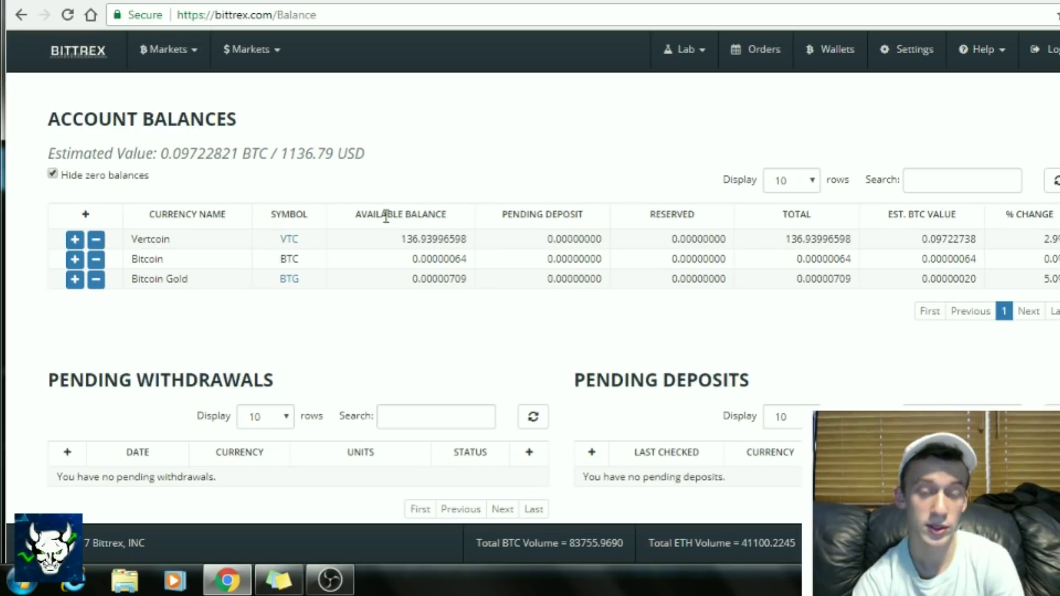
click(432, 241)
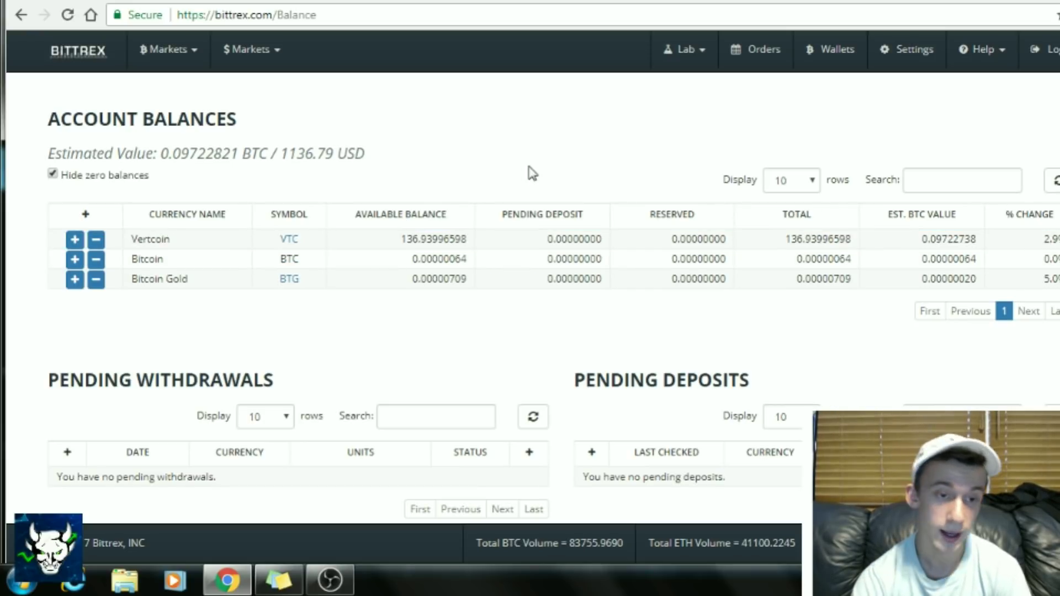
- Open the Vertcoin withdrawal form, set the quantity to the full available balance and close it without submitting
click(102, 241)
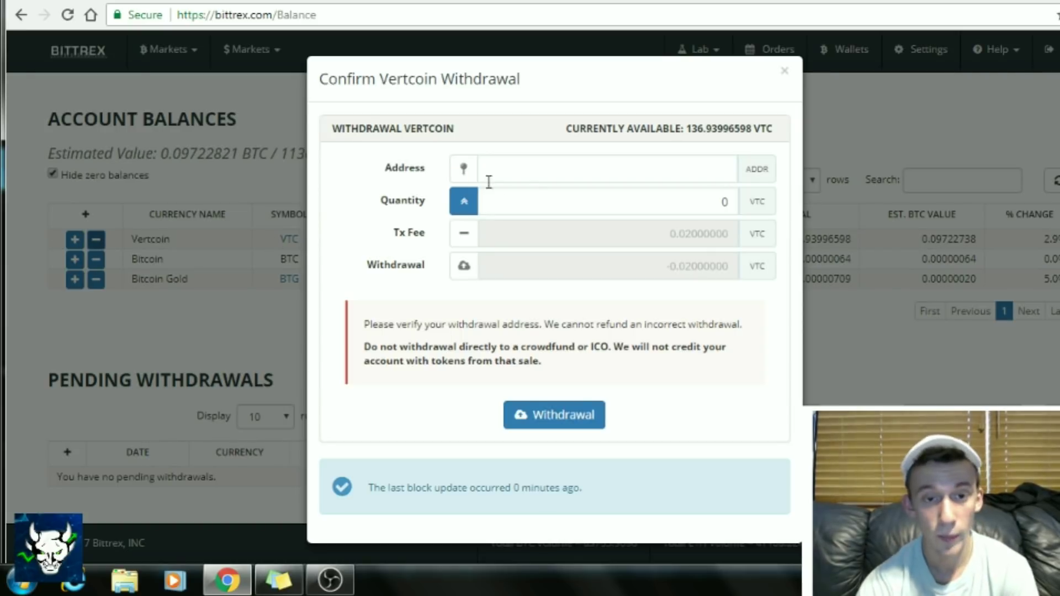
click(561, 171)
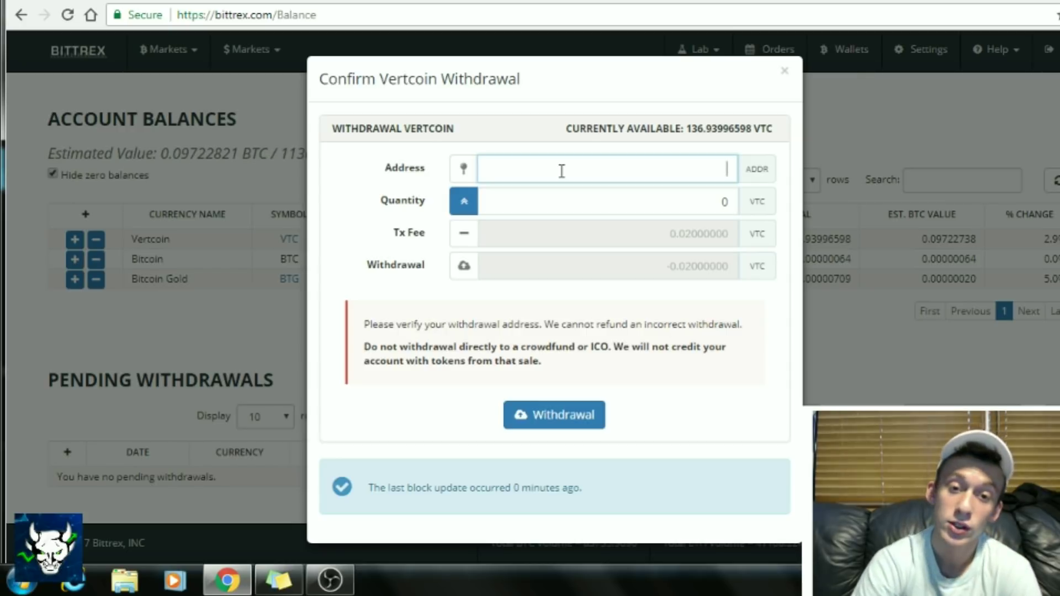
click(506, 209)
click(473, 209)
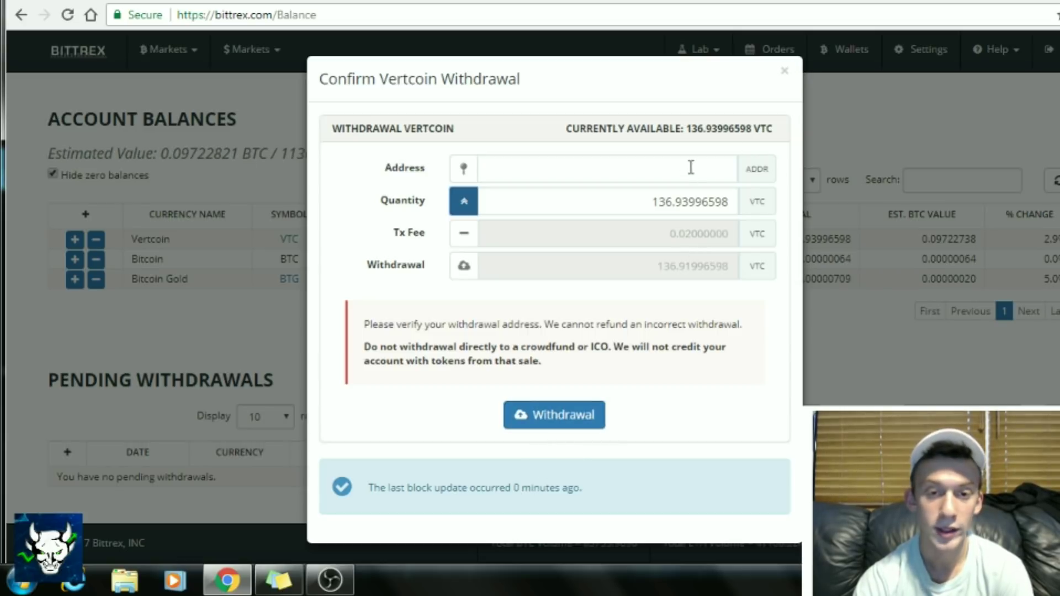
click(784, 71)
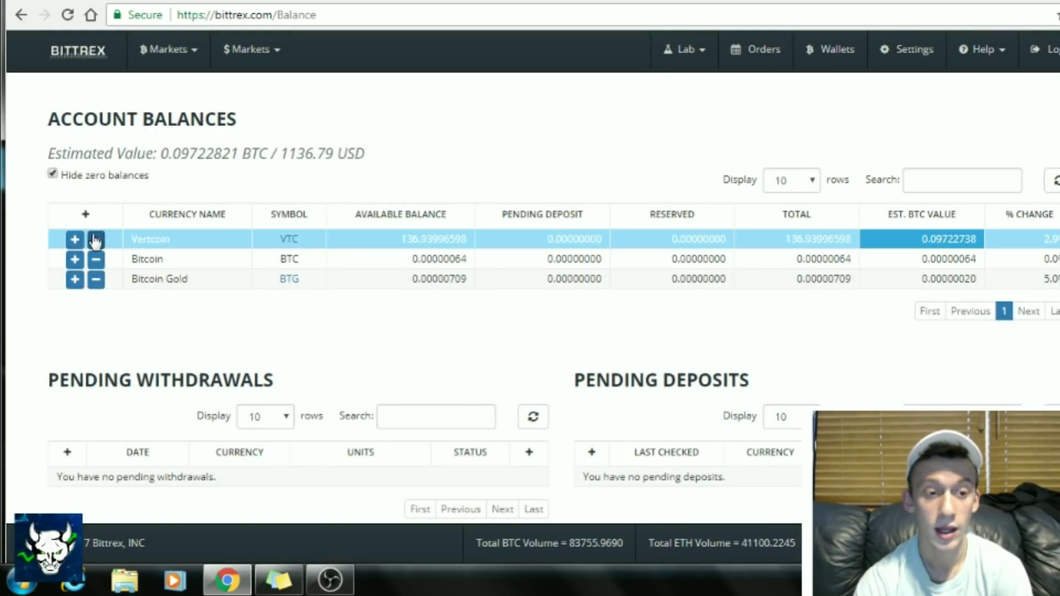
- View the Vertcoin deposit address and close the deposit dialog
click(71, 240)
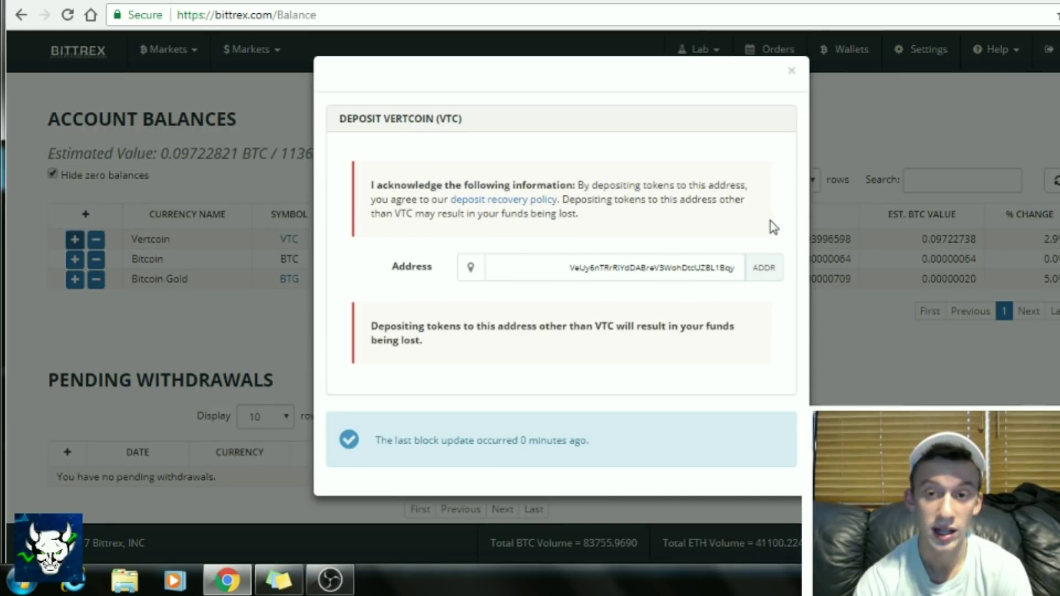
click(794, 73)
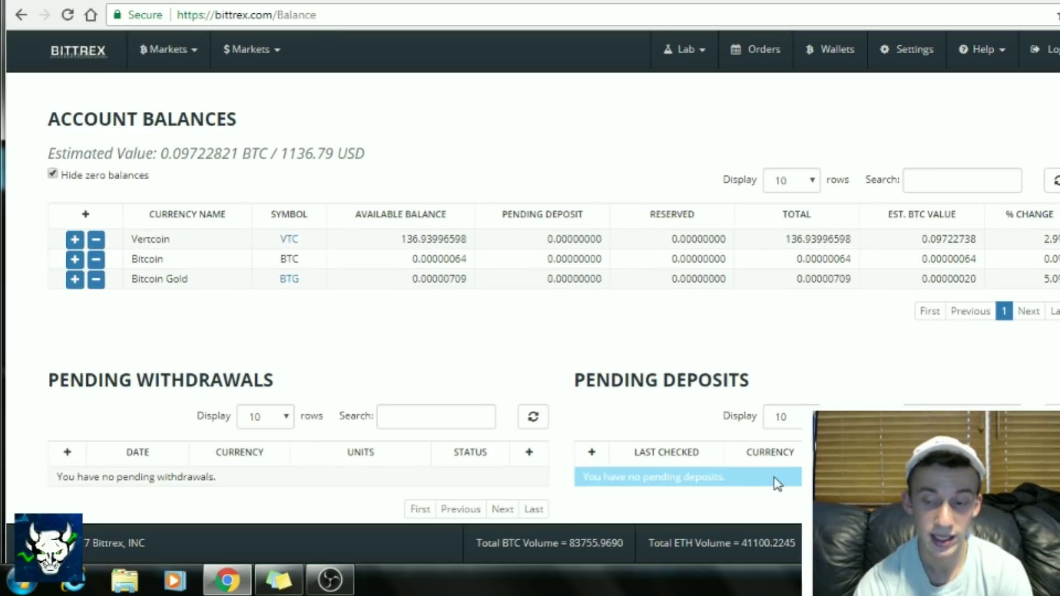
- Examine the pending withdrawals and deposits along with the withdrawal and deposit histories
scroll(531, 299, down, 4)
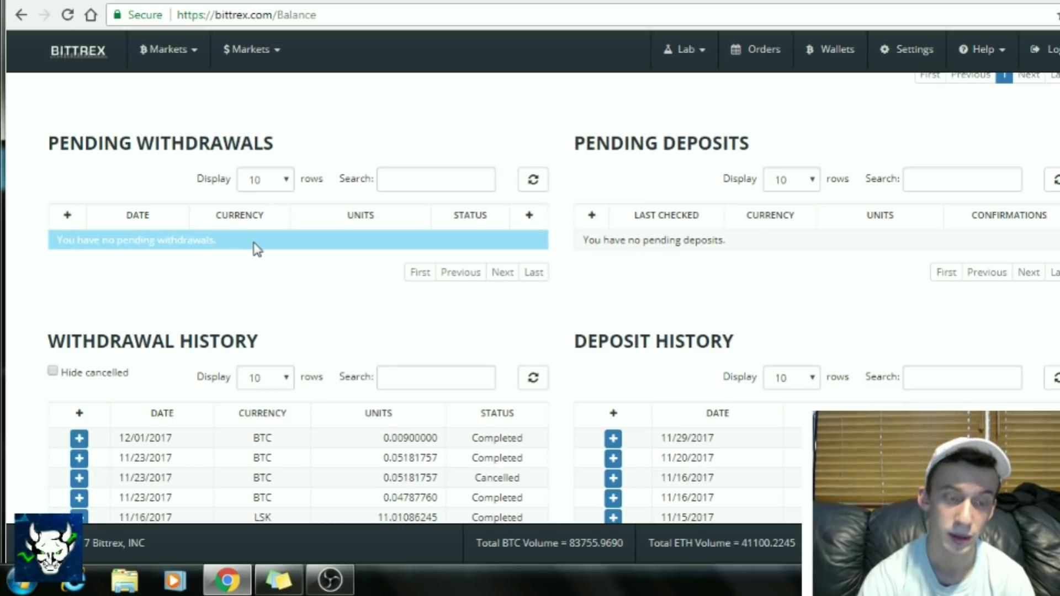
scroll(552, 299, down, 1)
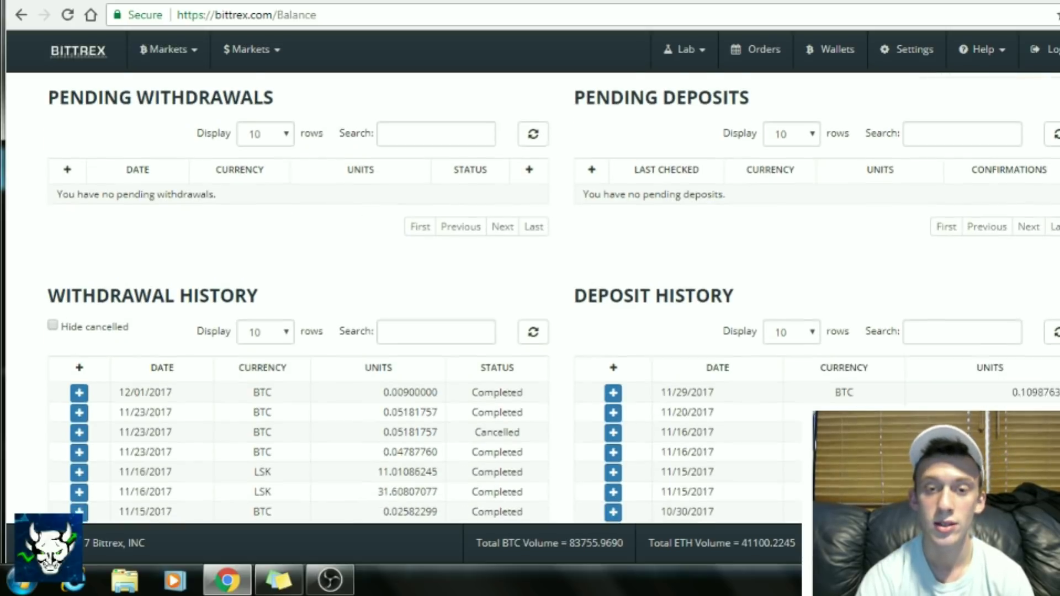
scroll(552, 298, up, 1)
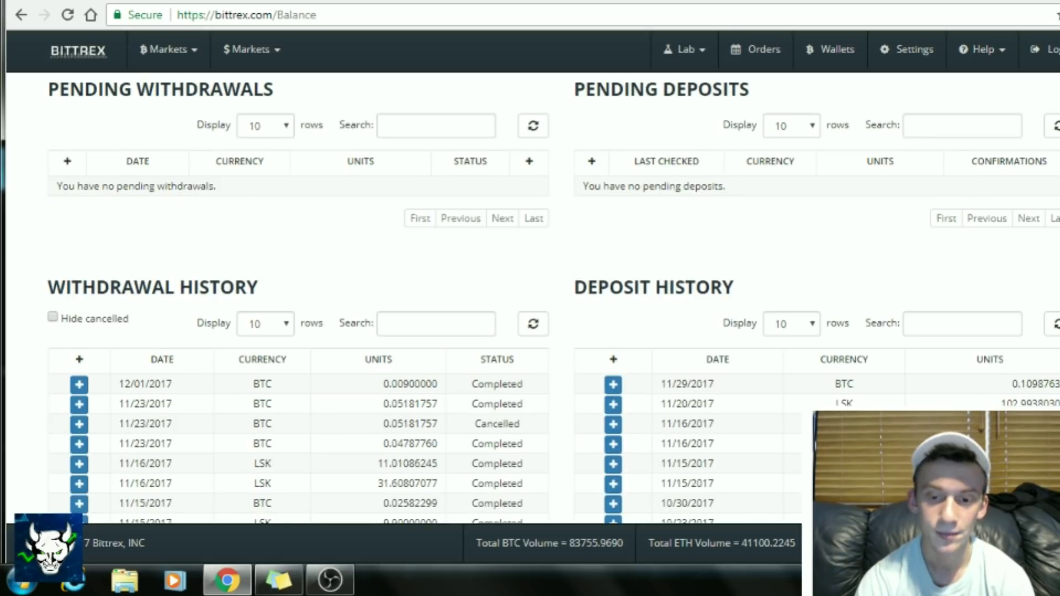
scroll(553, 298, down, 2)
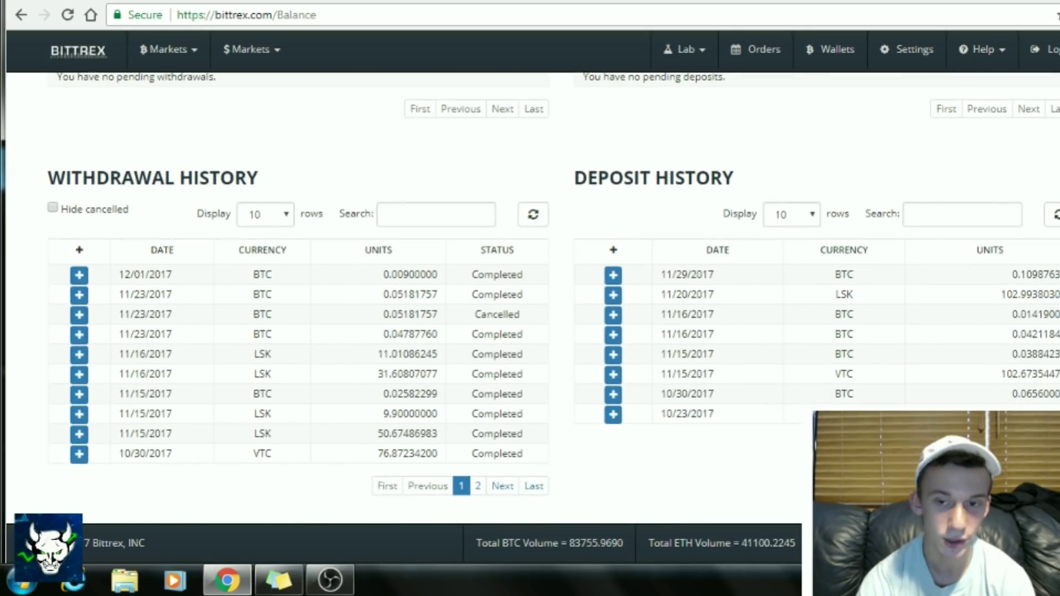
scroll(552, 298, down, 1)
- Open the account settings to view the Account Information summary
scroll(552, 298, up, 4)
scroll(552, 299, up, 4)
click(906, 59)
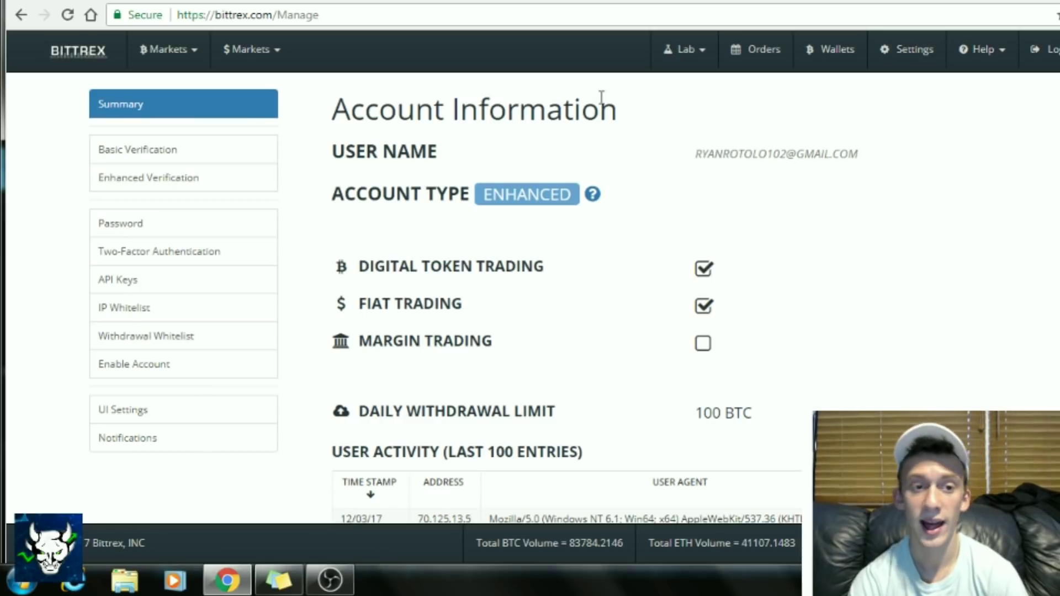
- Return to the exchange's home page with the Bitcoin markets and show the desktop
click(94, 50)
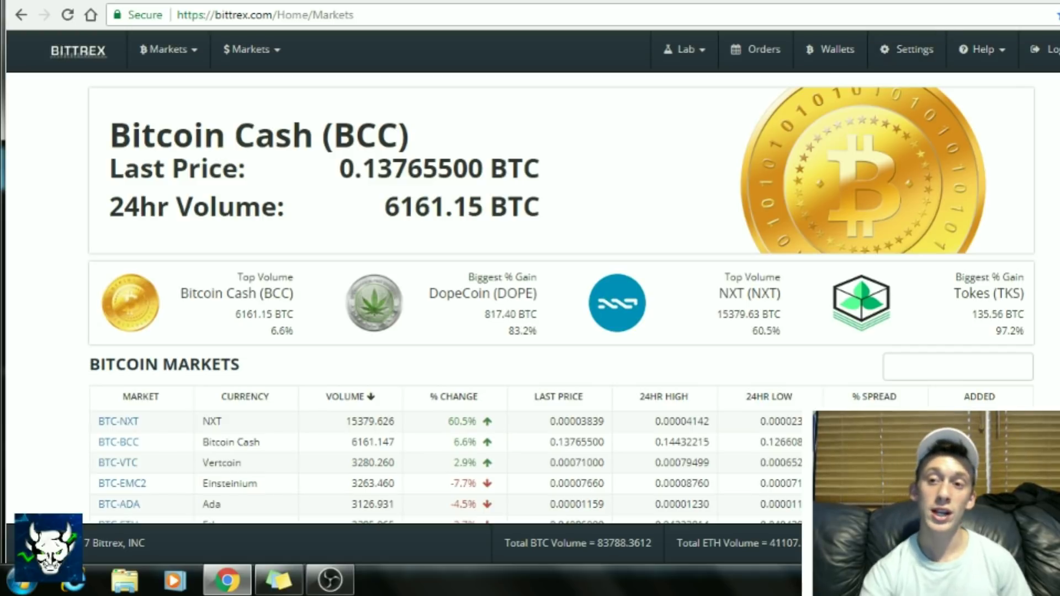
key(super+d)
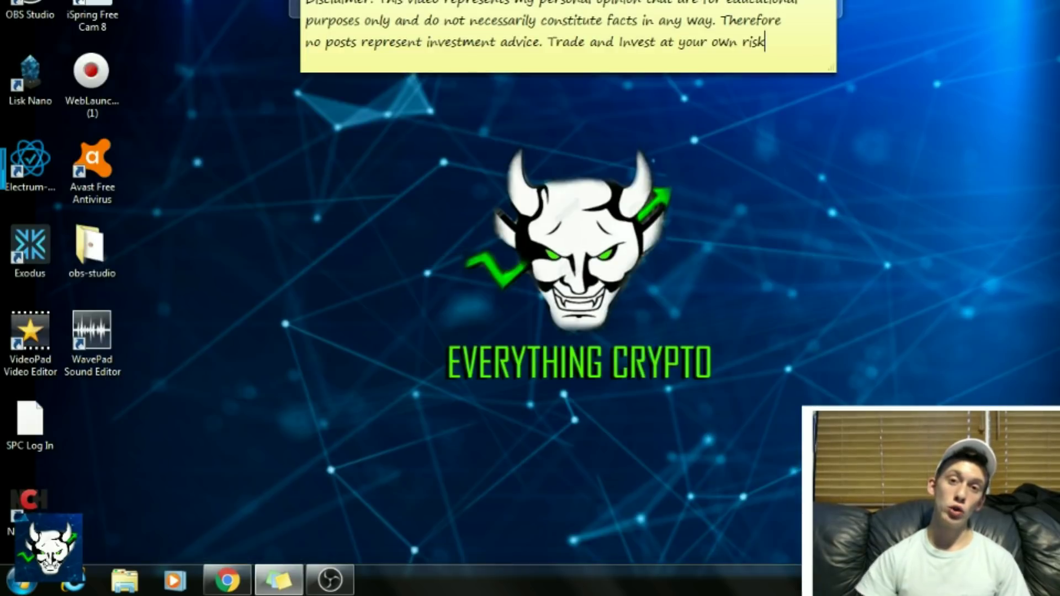